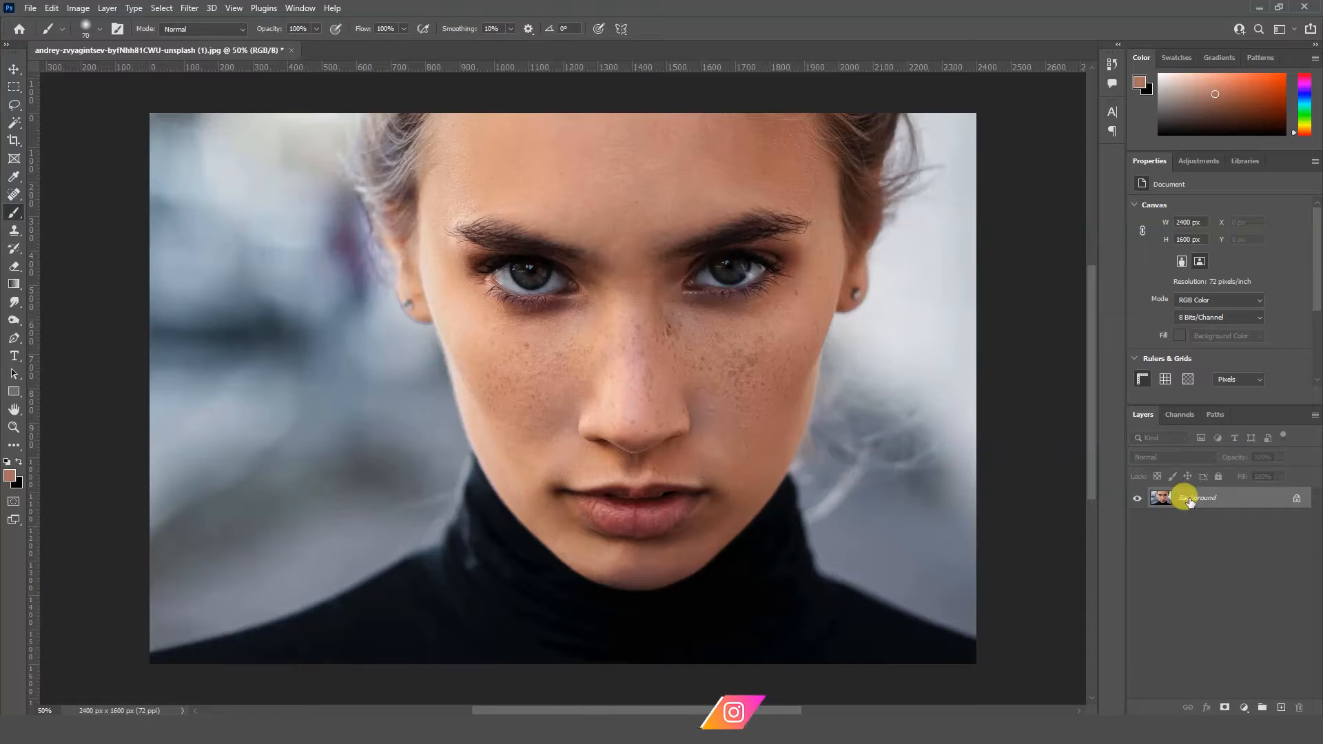
# Duplicate the Background layer twice, creating Background copy and Background copy 2
pyautogui.rightClick(1189, 500)
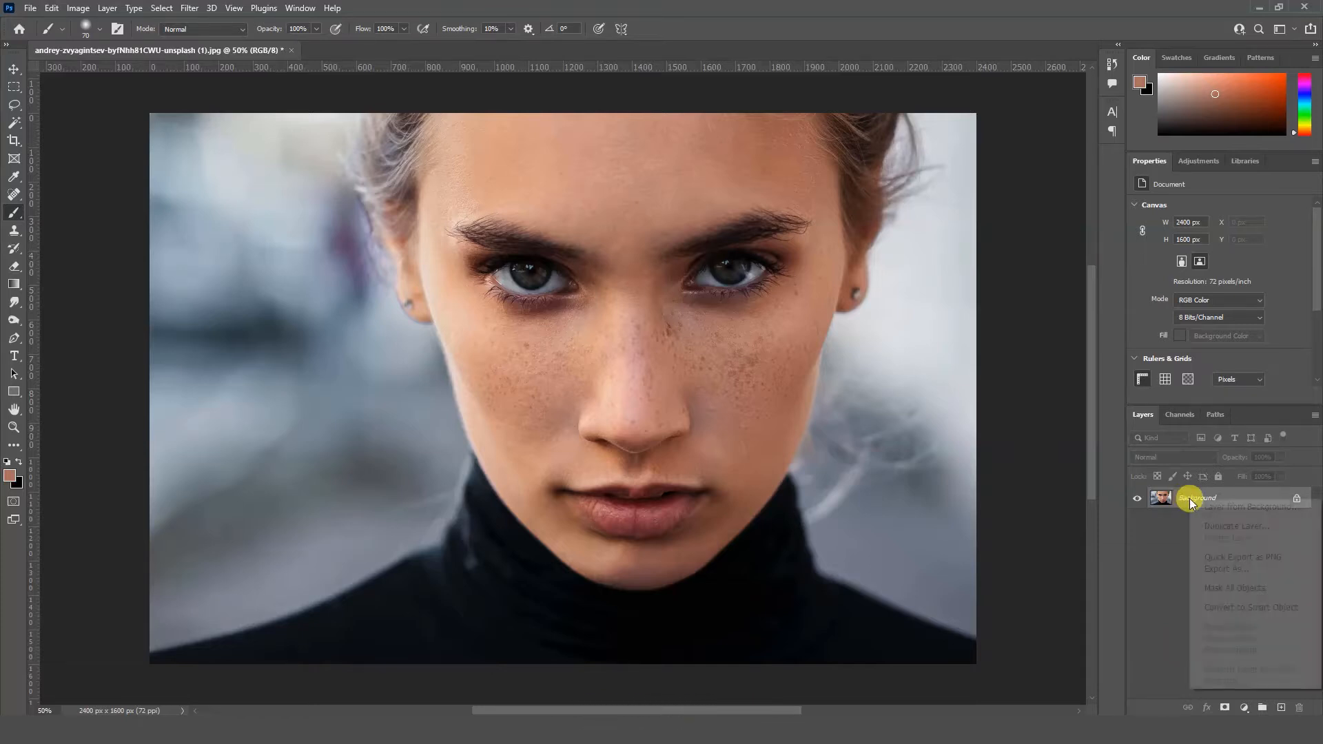
pyautogui.click(1211, 527)
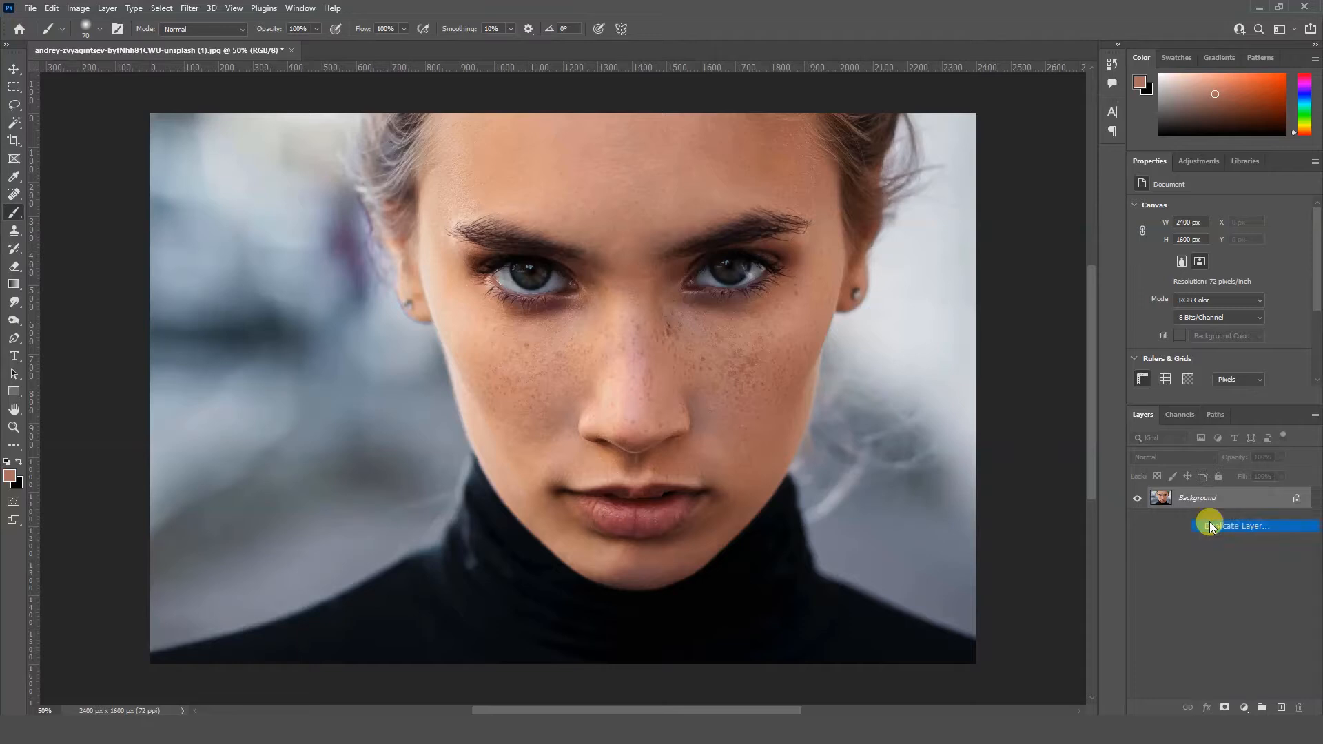
pyautogui.click(777, 205)
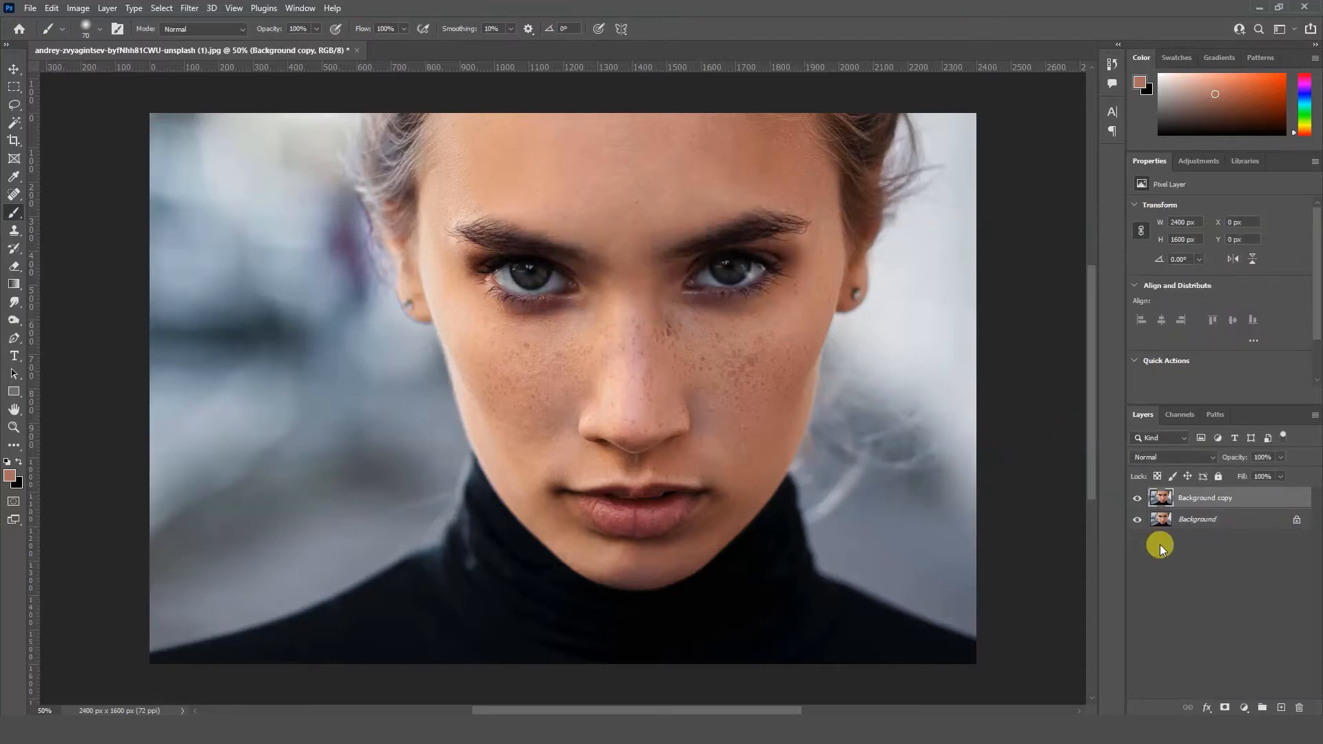
pyautogui.hotkey('ctrl', 'j')
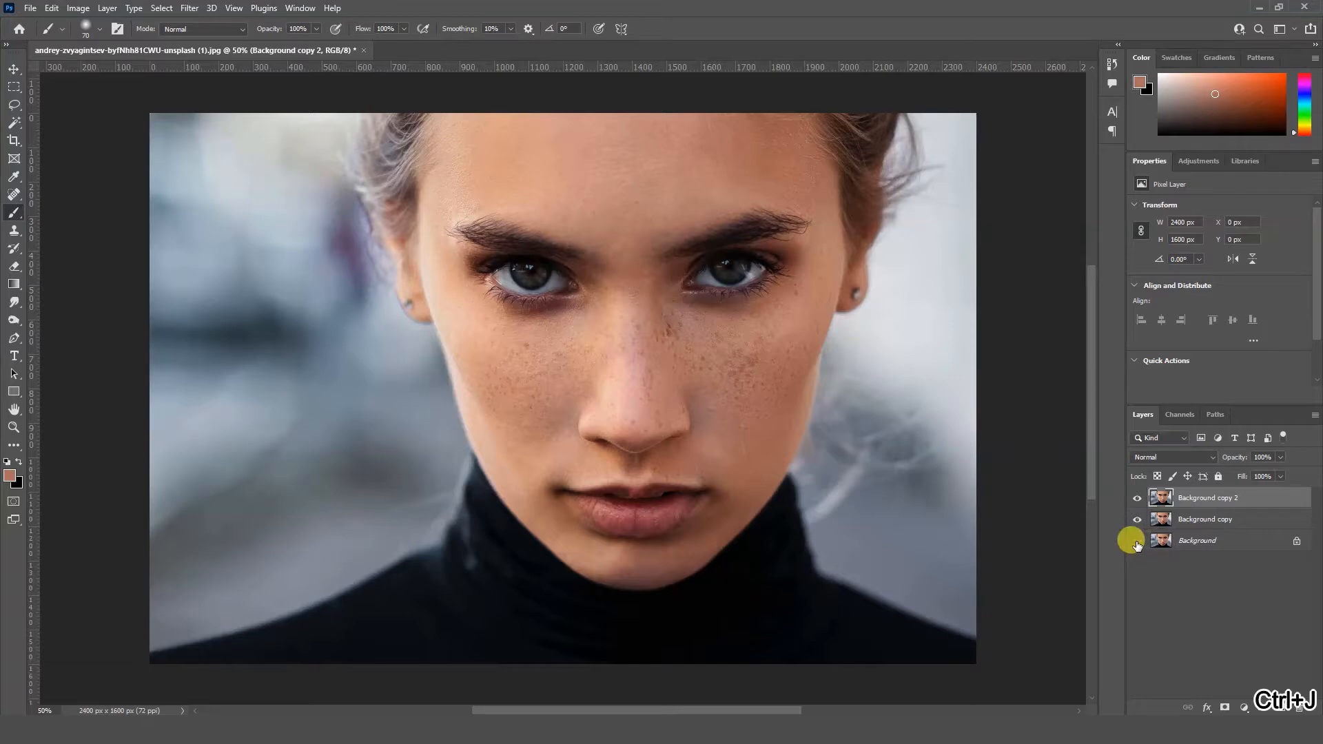
# Hide the Background and Background copy 2 layers and make Background copy the active layer
pyautogui.click(1136, 541)
pyautogui.click(1137, 498)
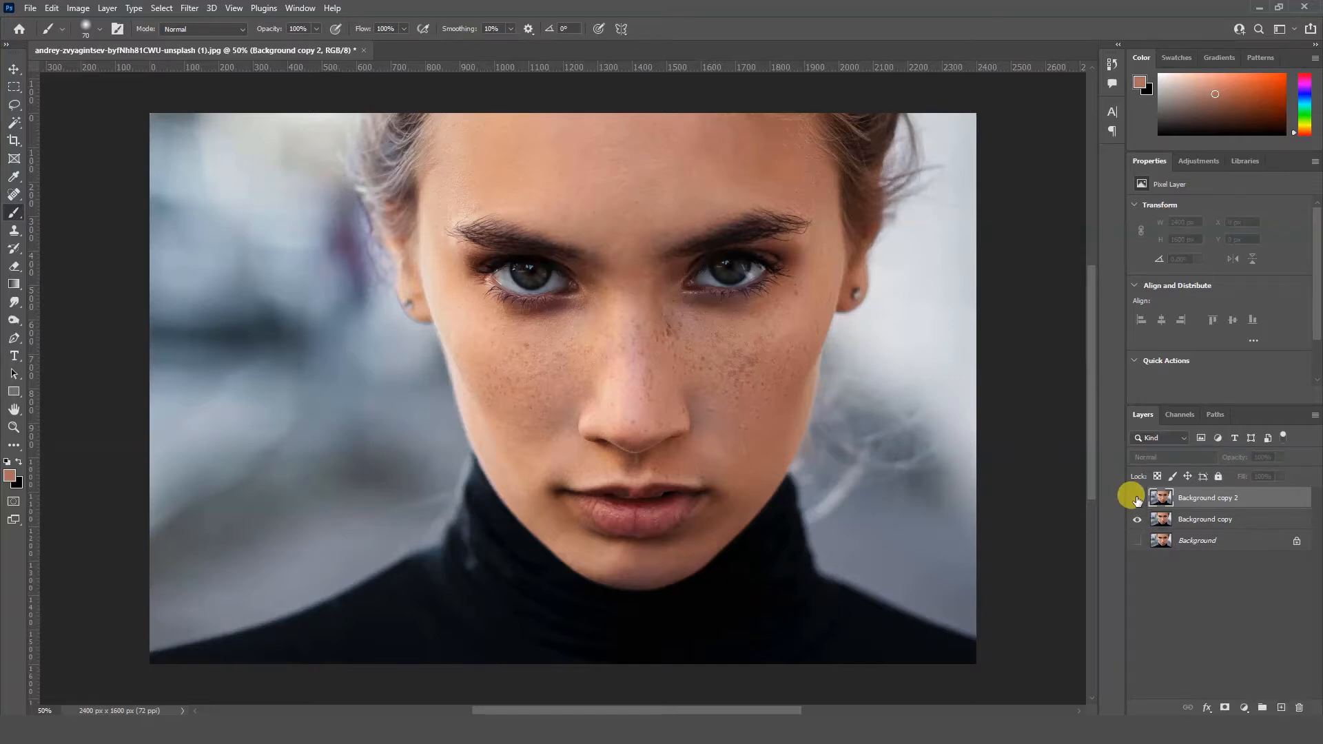
pyautogui.click(1193, 525)
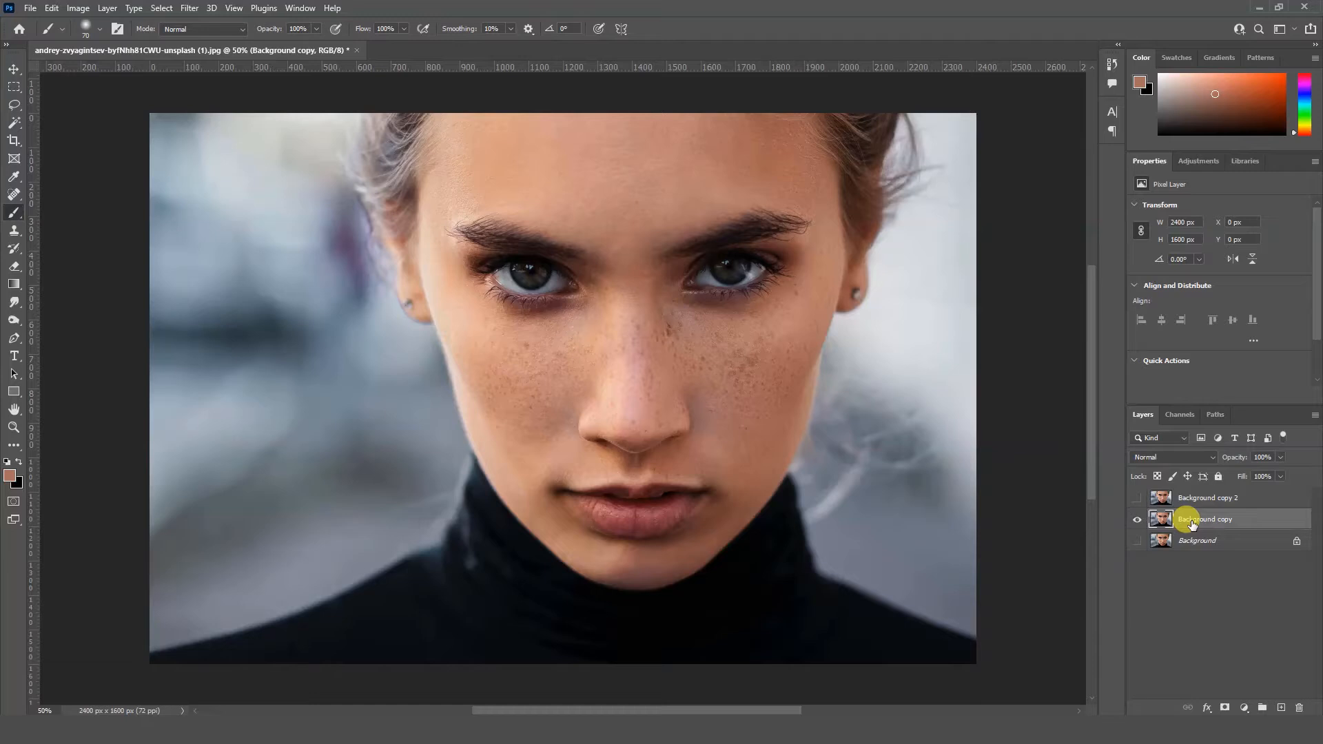
# Apply the Camera Raw Filter to Background copy with Noise Reduction 100 and its Detail at 0
pyautogui.click(190, 9)
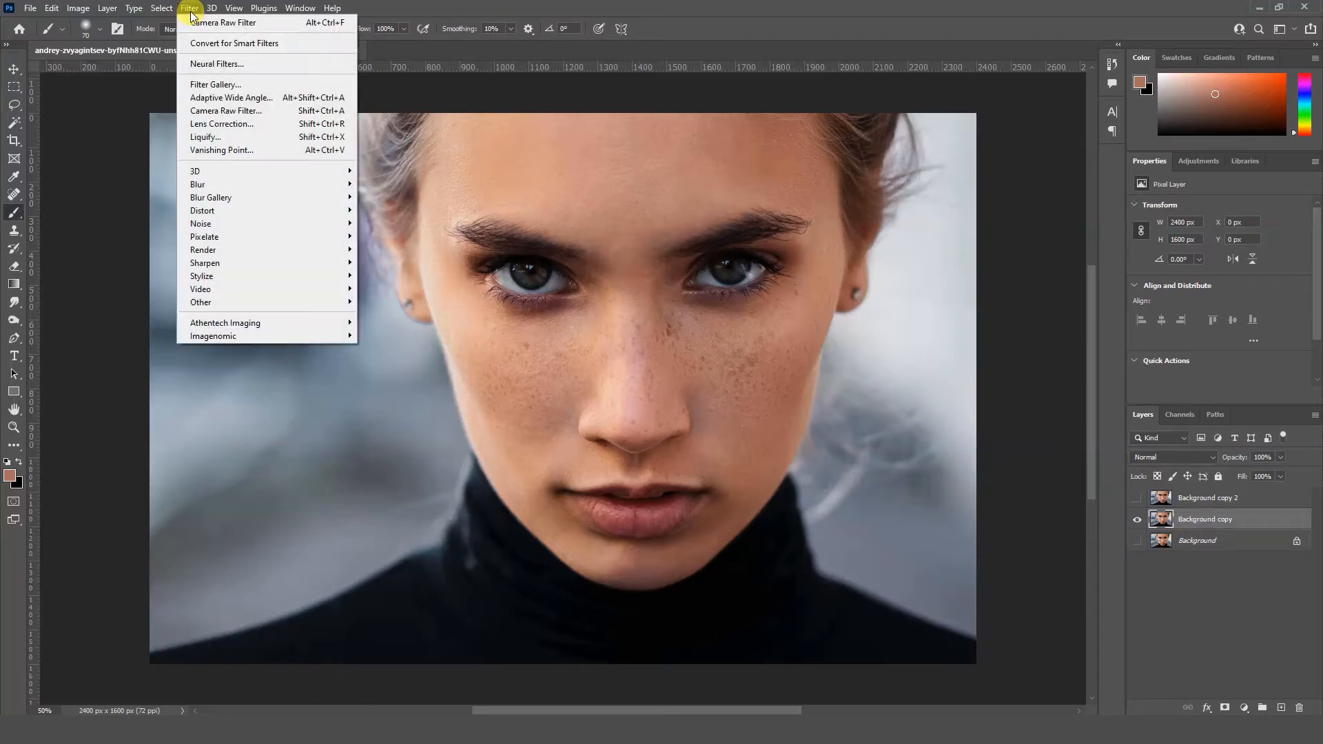
pyautogui.click(231, 113)
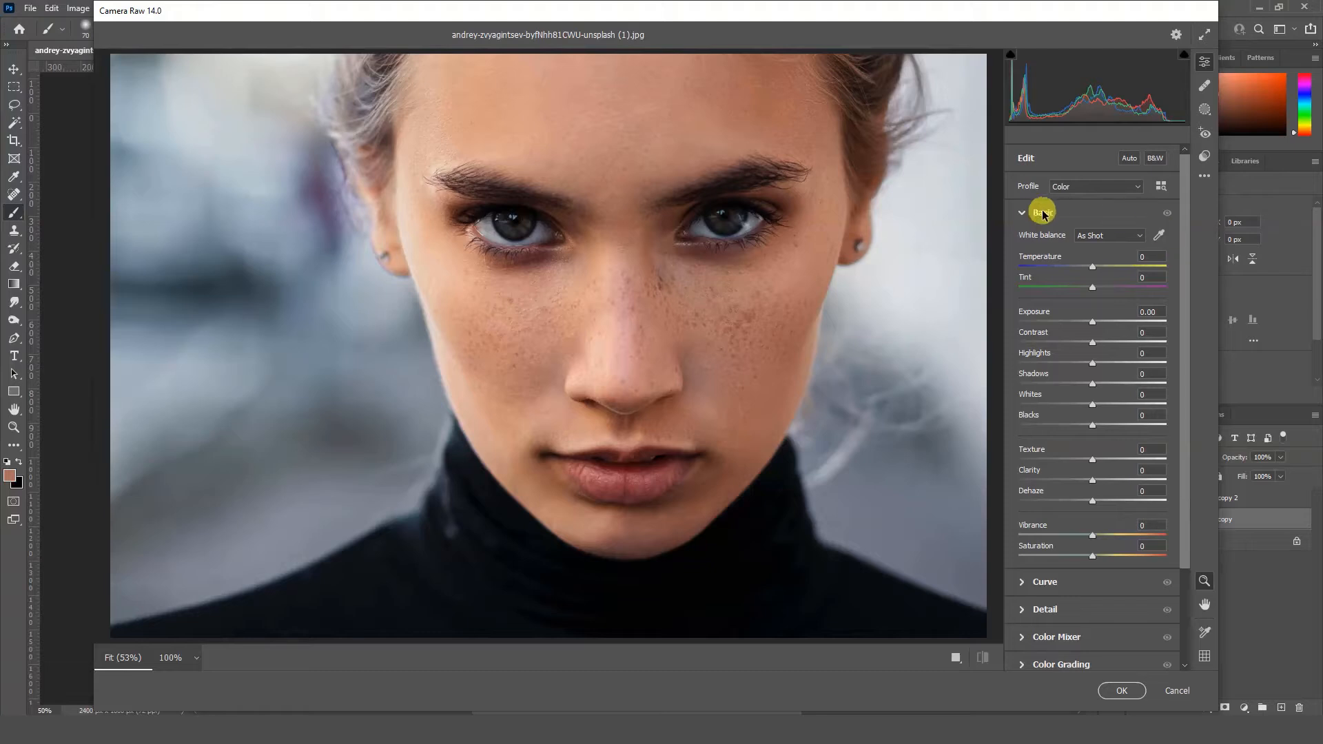
pyautogui.click(1021, 216)
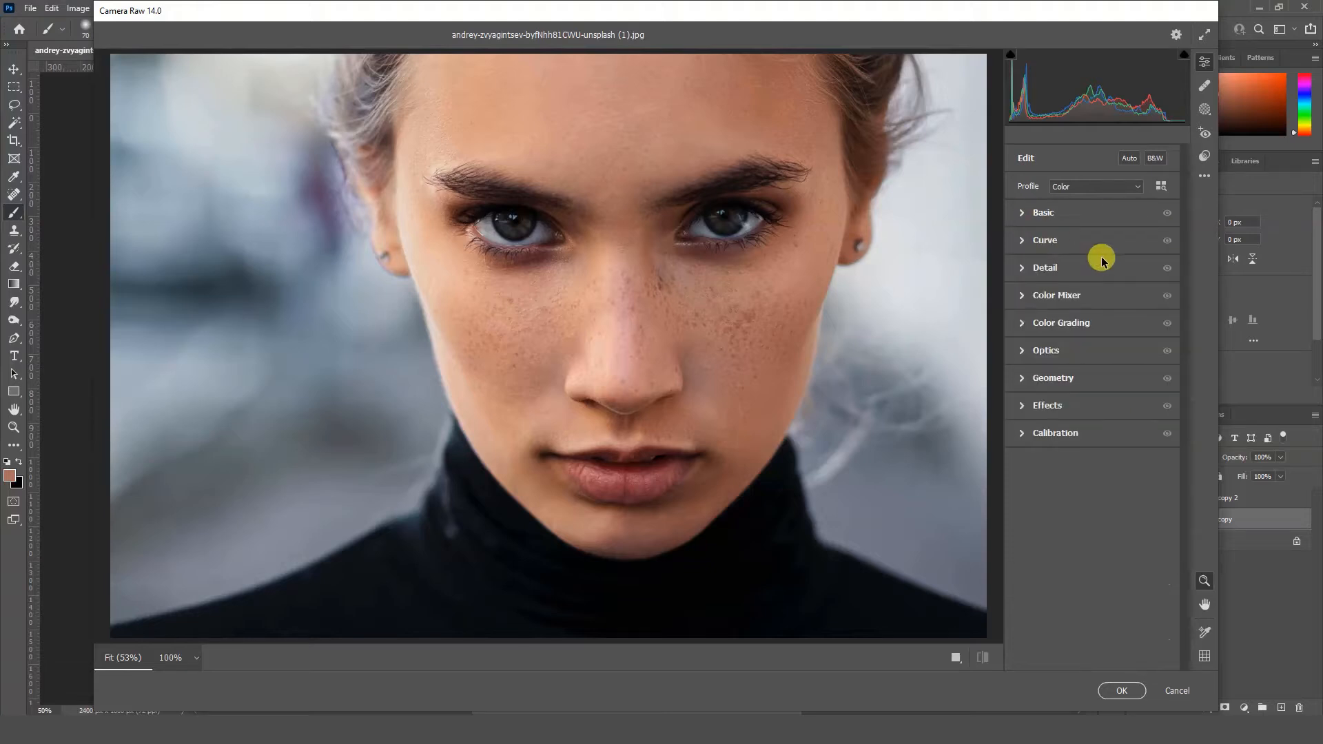
pyautogui.click(1022, 272)
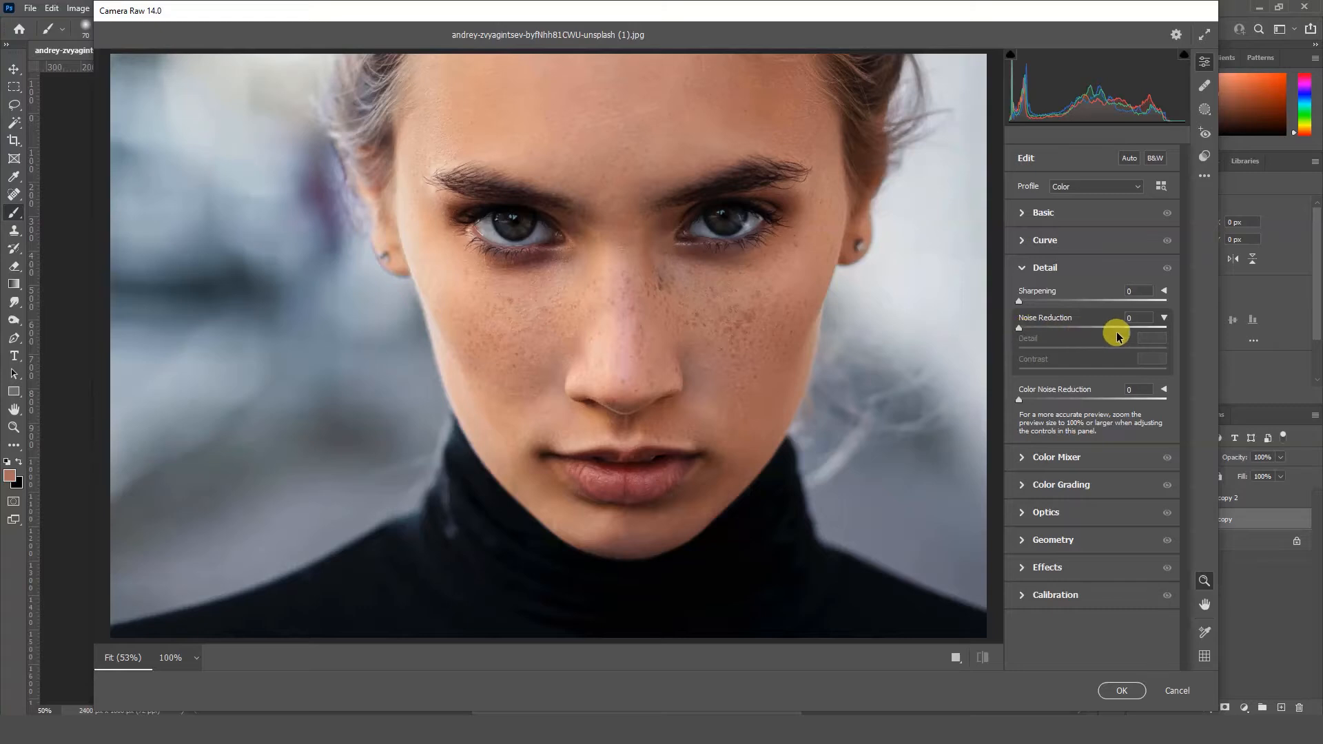
pyautogui.moveTo(1127, 333); pyautogui.dragTo(1184, 331)
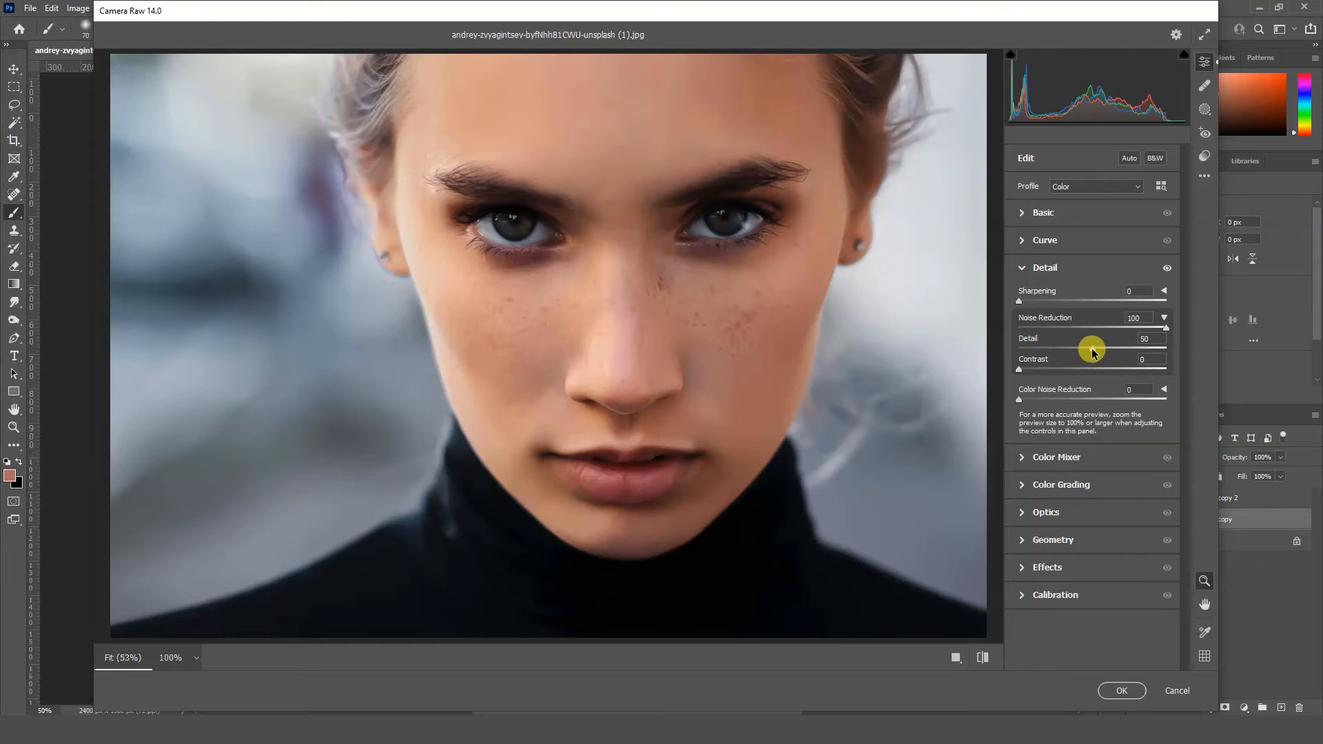
pyautogui.moveTo(1092, 352); pyautogui.dragTo(1009, 354)
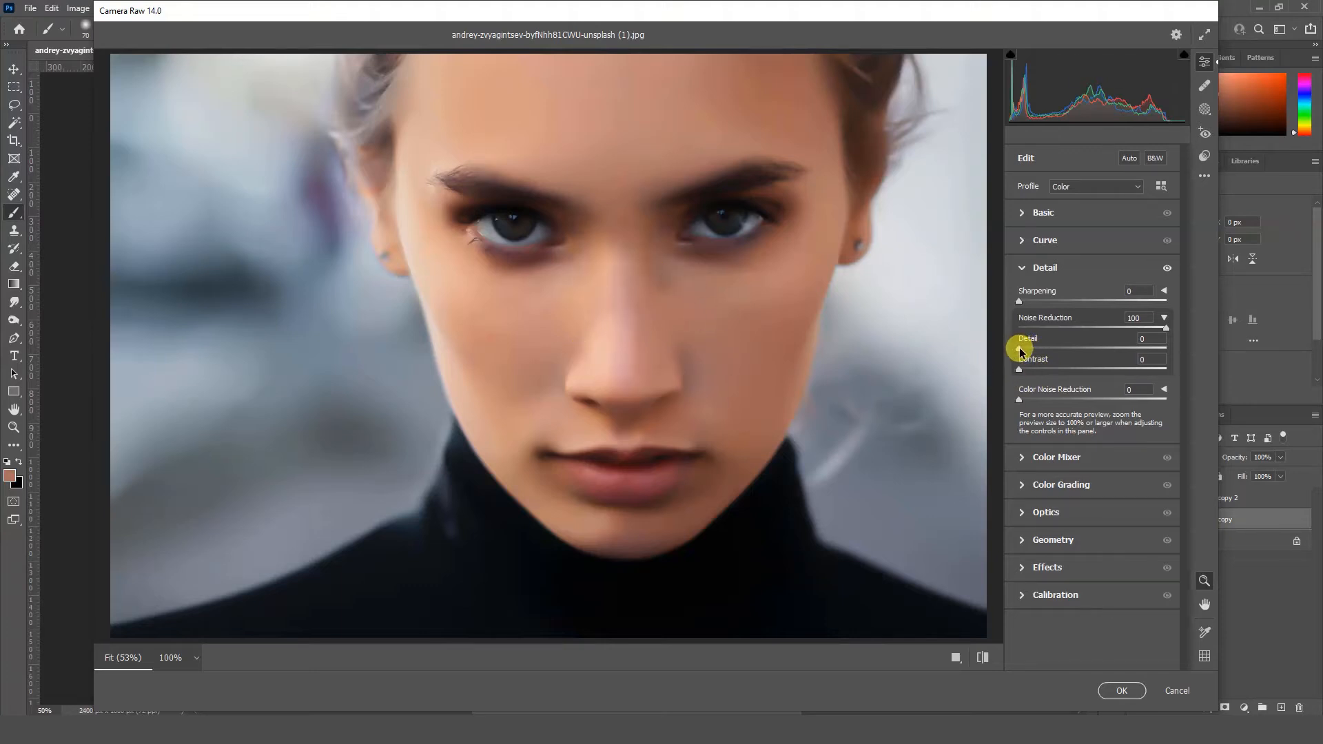
pyautogui.moveTo(1020, 352); pyautogui.dragTo(1075, 357)
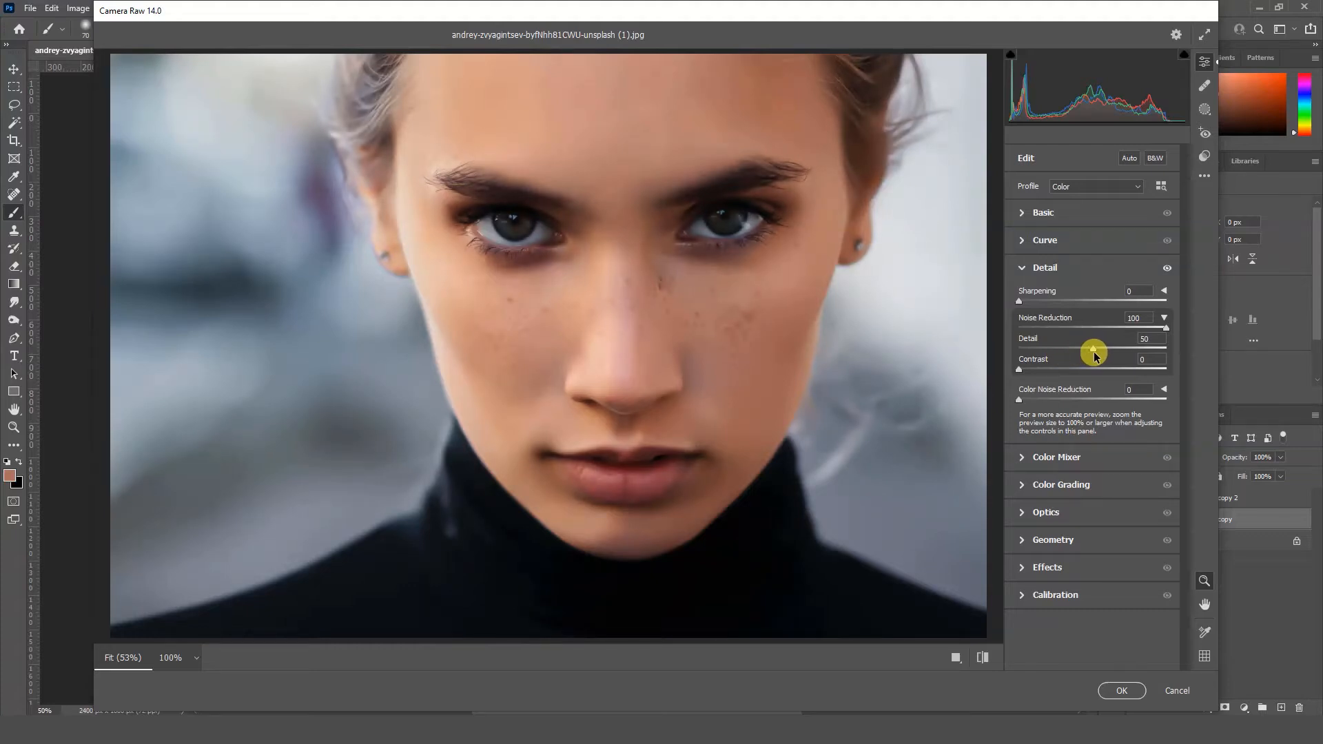
pyautogui.moveTo(1094, 355); pyautogui.dragTo(989, 349)
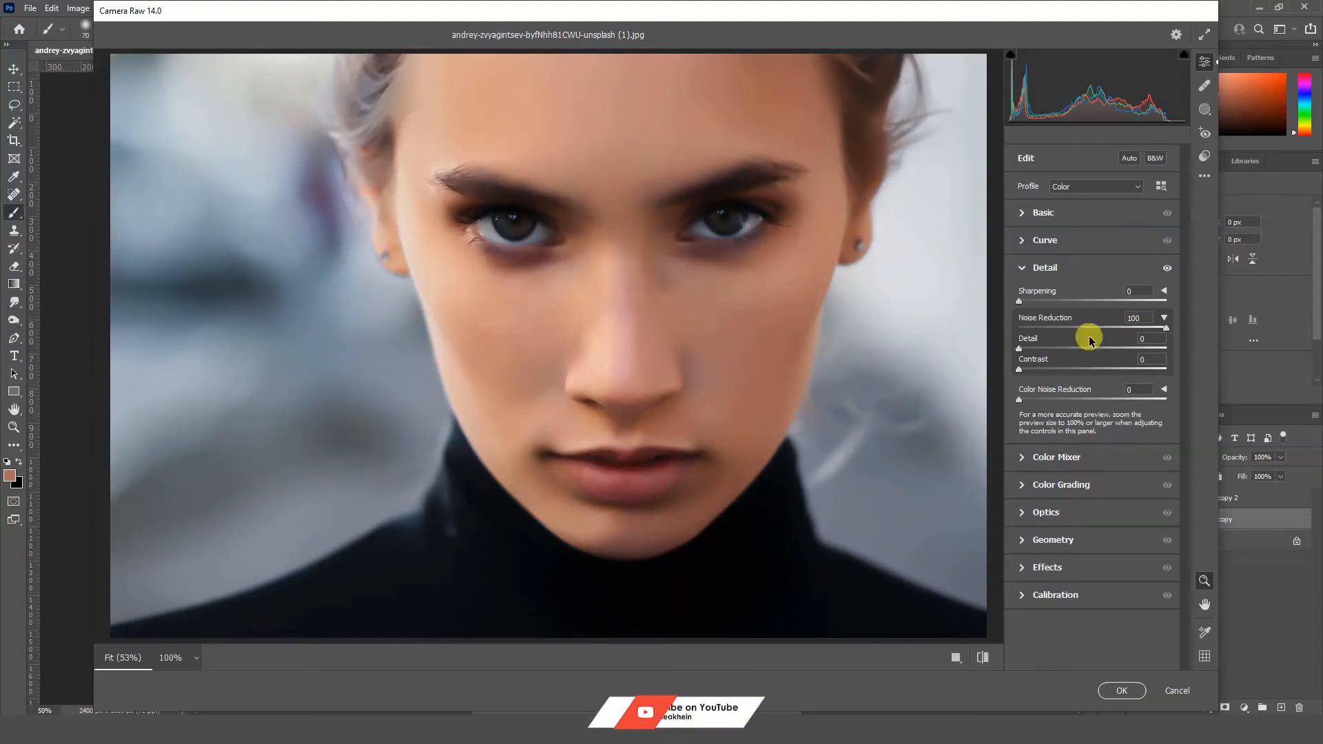
pyautogui.click(1123, 689)
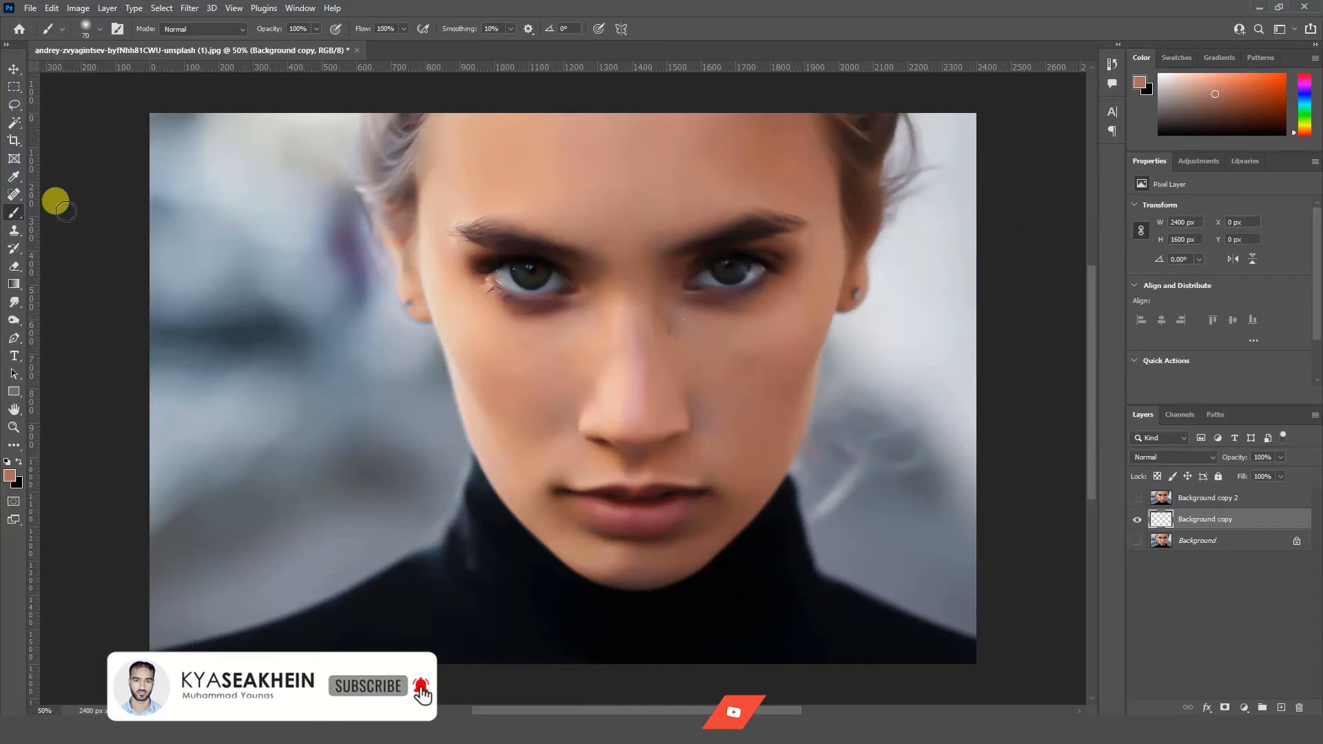
# Remove the remaining spots beside the nose and on both cheeks with the Spot Healing Brush
pyautogui.click(14, 195)
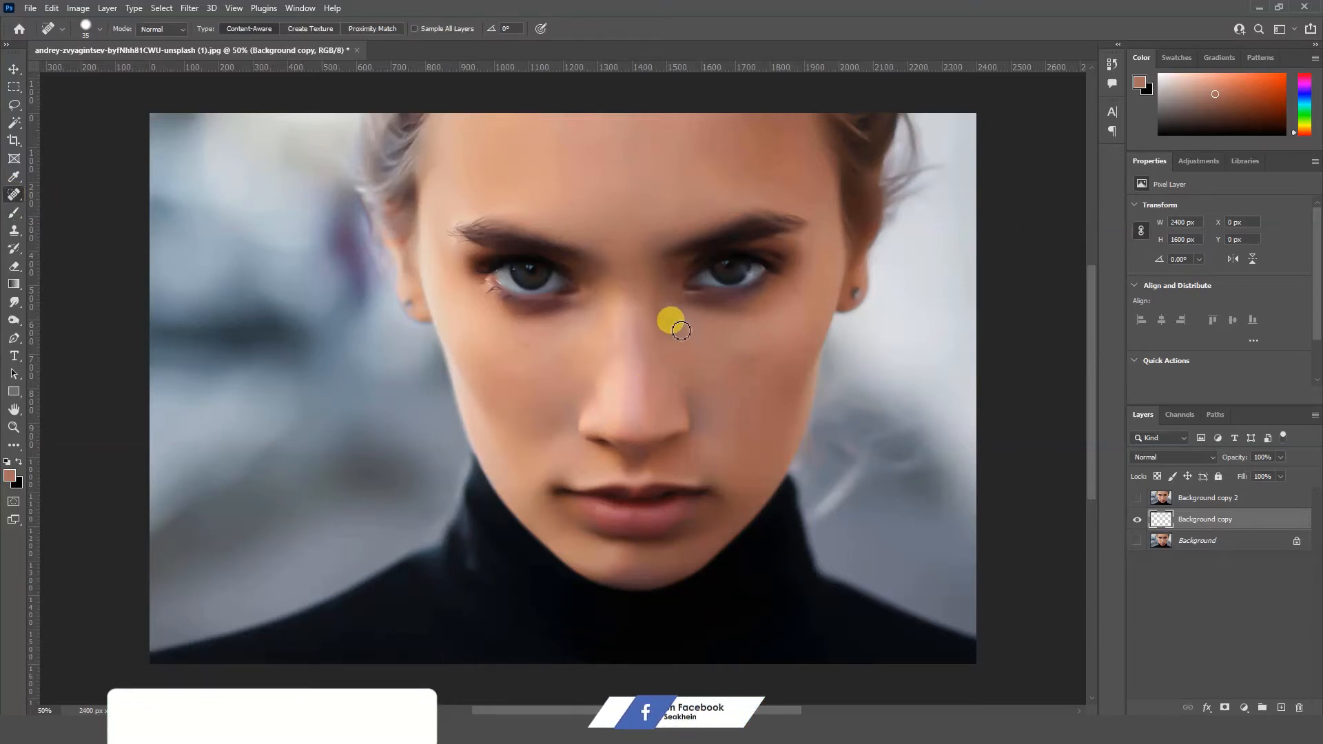
pyautogui.moveTo(681, 330); pyautogui.dragTo(669, 317)
pyautogui.moveTo(754, 356); pyautogui.dragTo(738, 366)
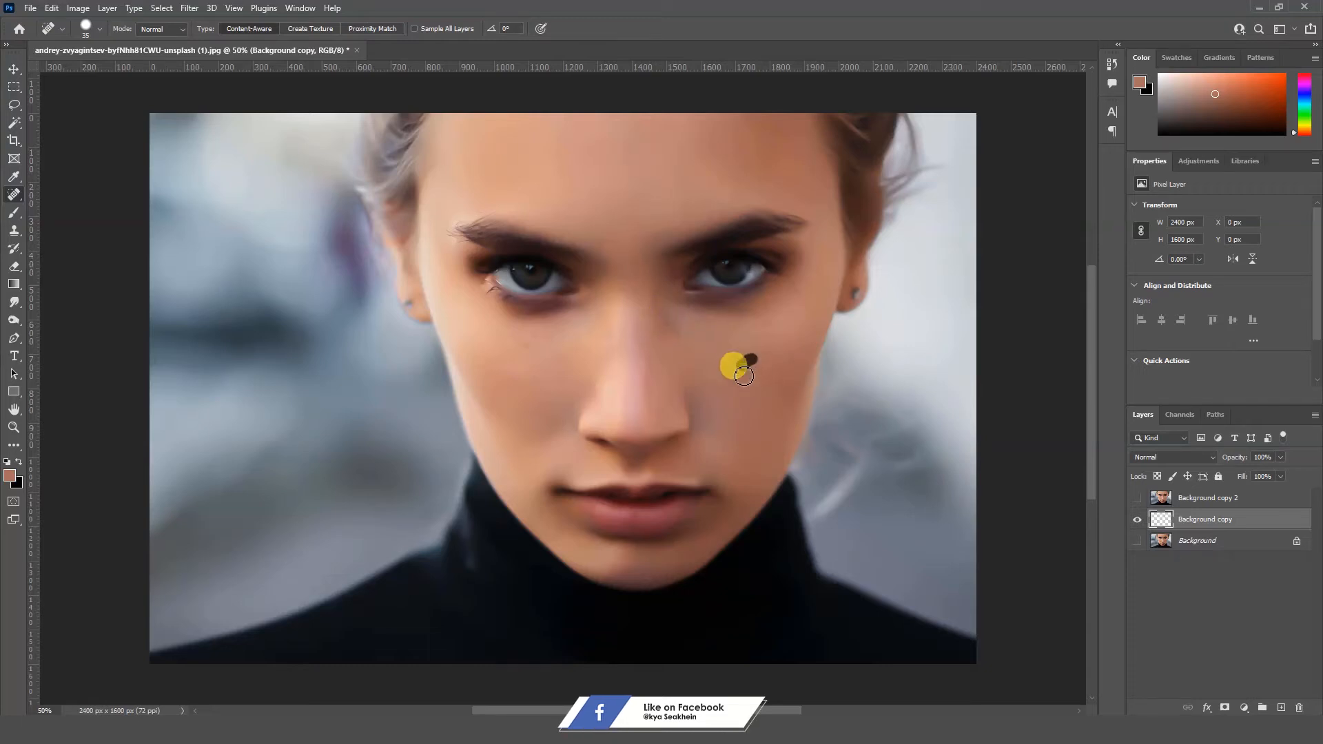
pyautogui.click(531, 349)
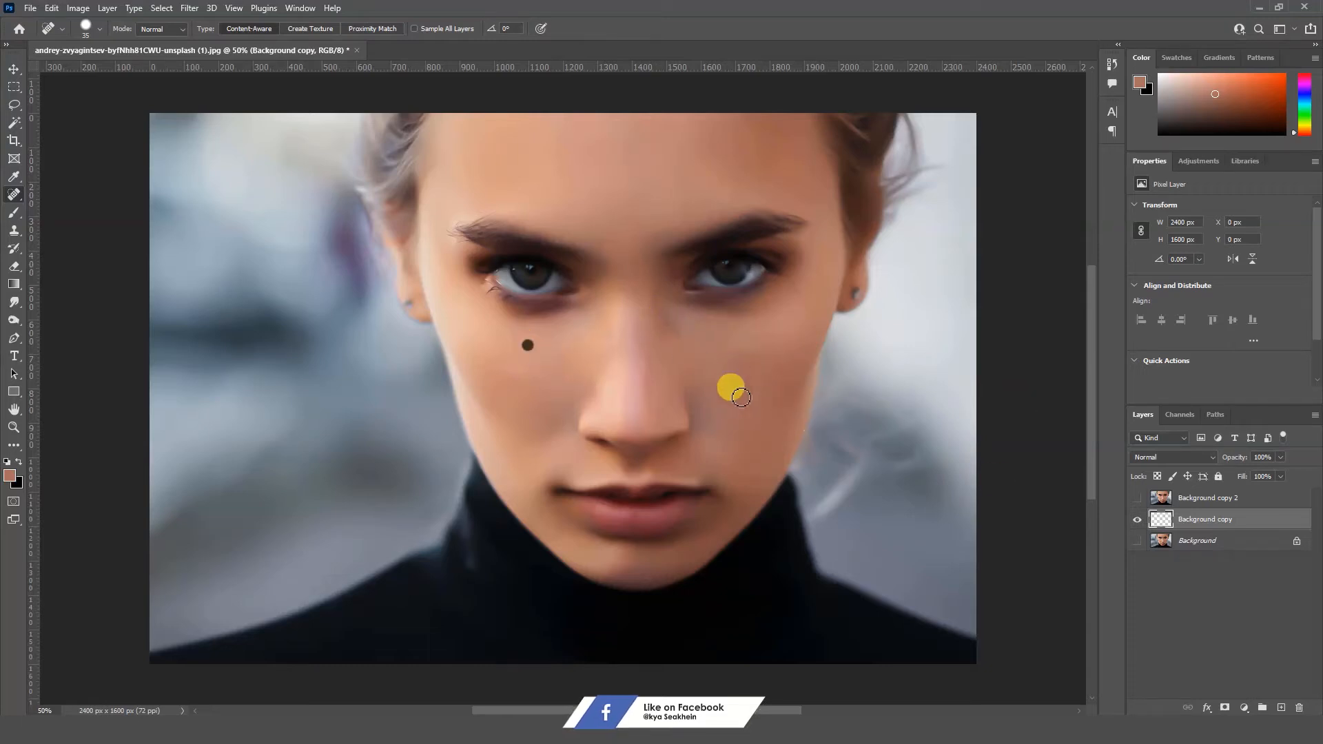
pyautogui.moveTo(667, 322); pyautogui.dragTo(670, 327)
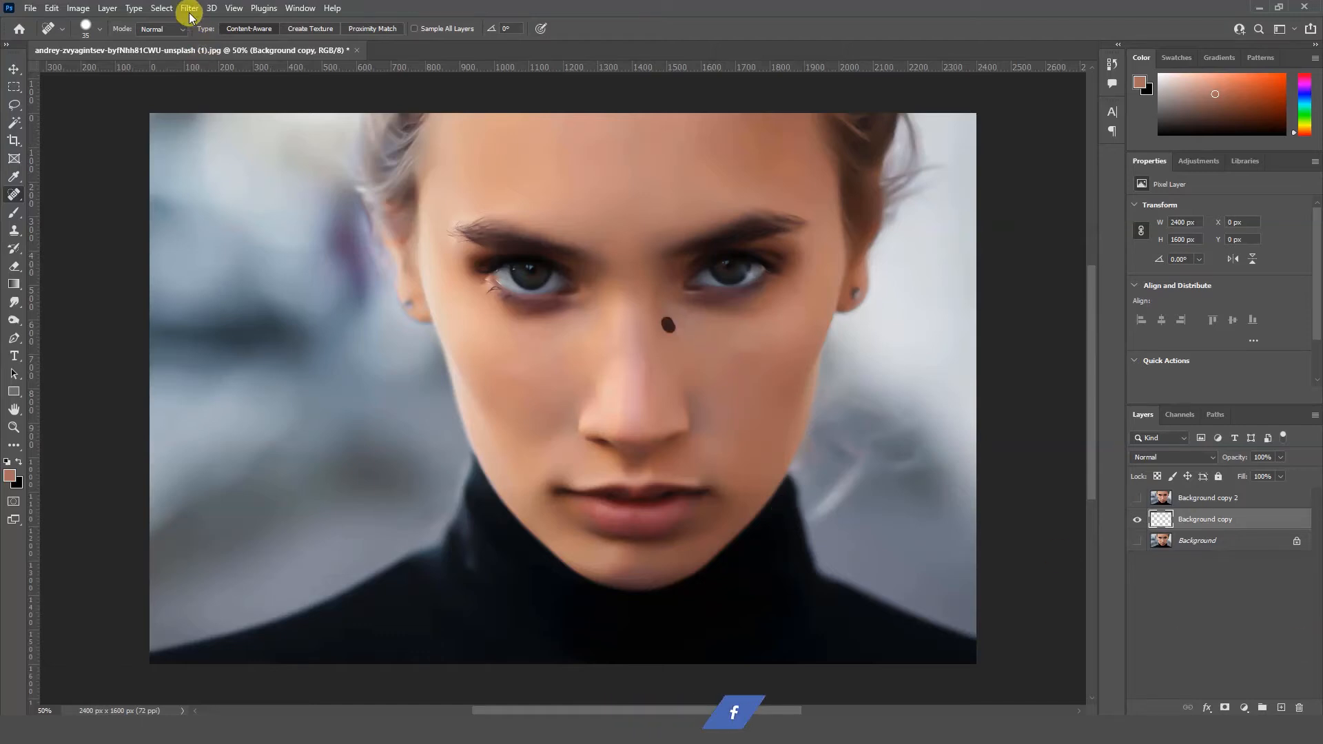
# Apply a Gaussian Blur with a 12.5-pixel radius to the Background copy layer
pyautogui.click(190, 9)
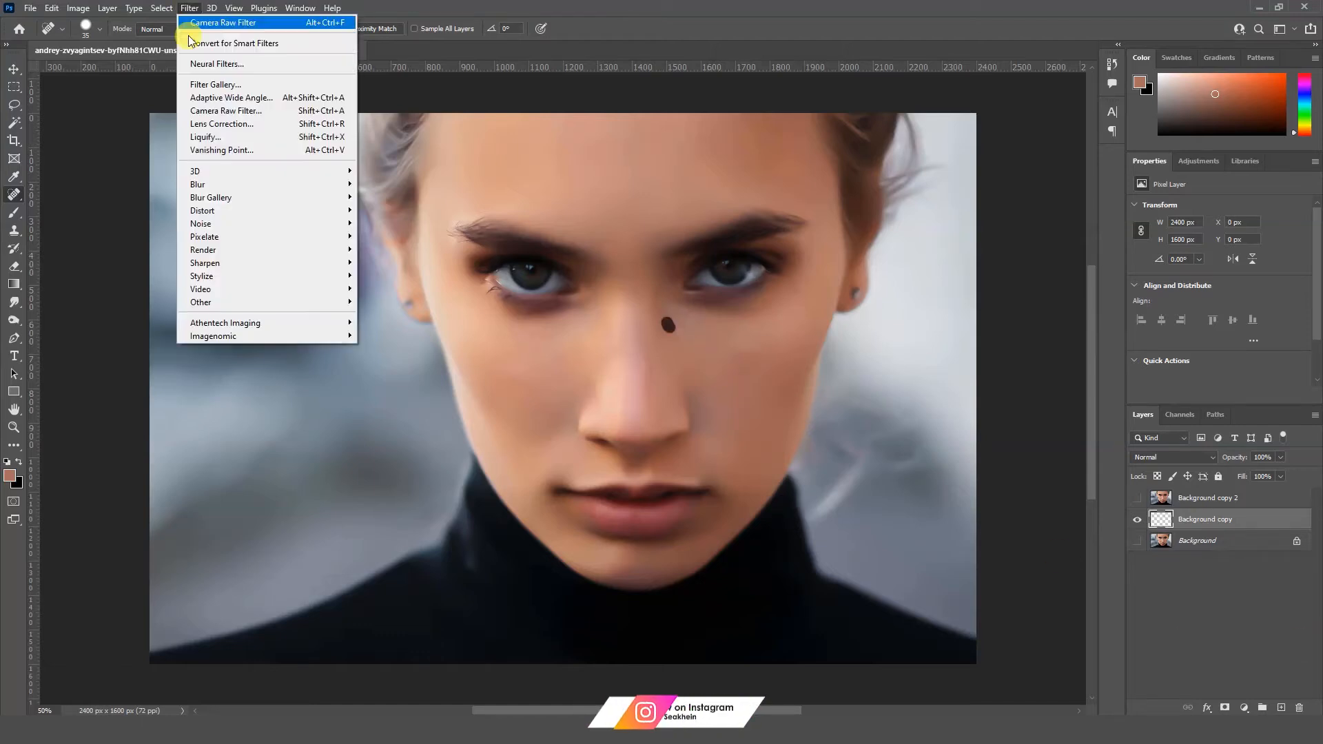
pyautogui.moveTo(215, 183)
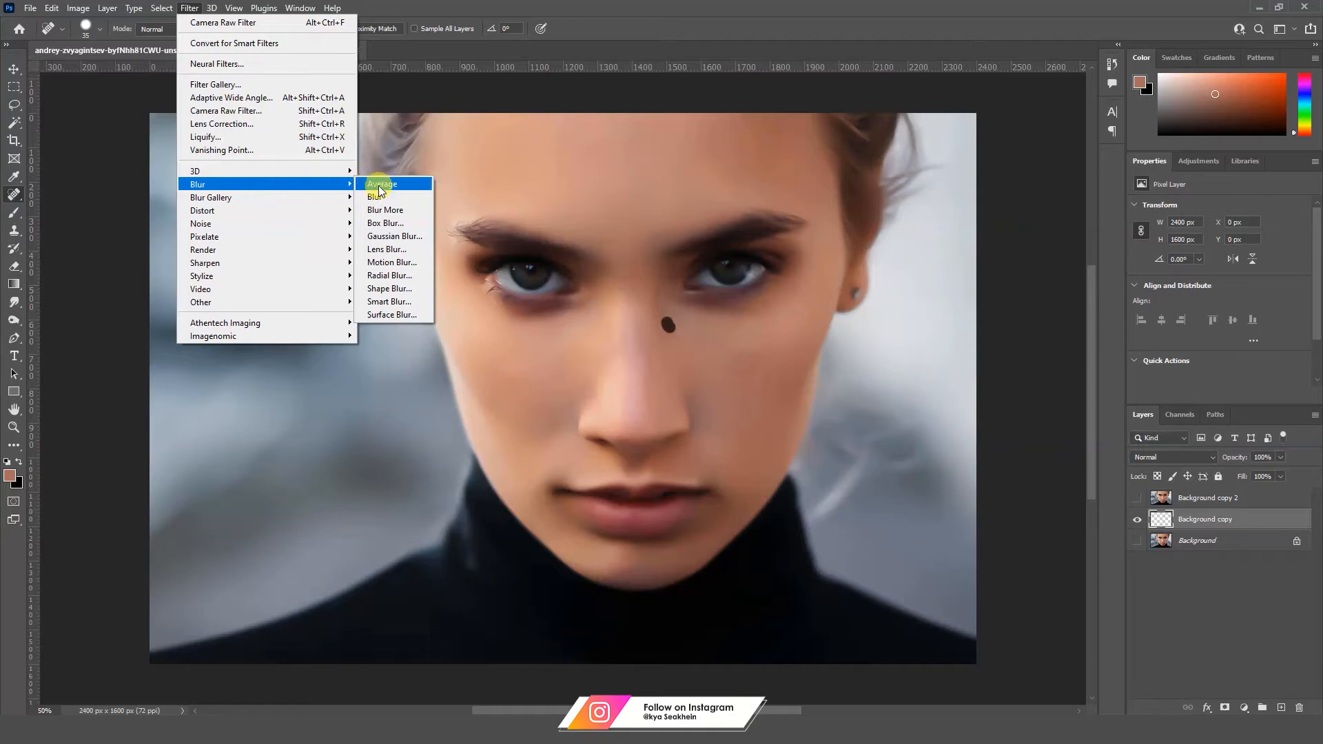
pyautogui.click(395, 236)
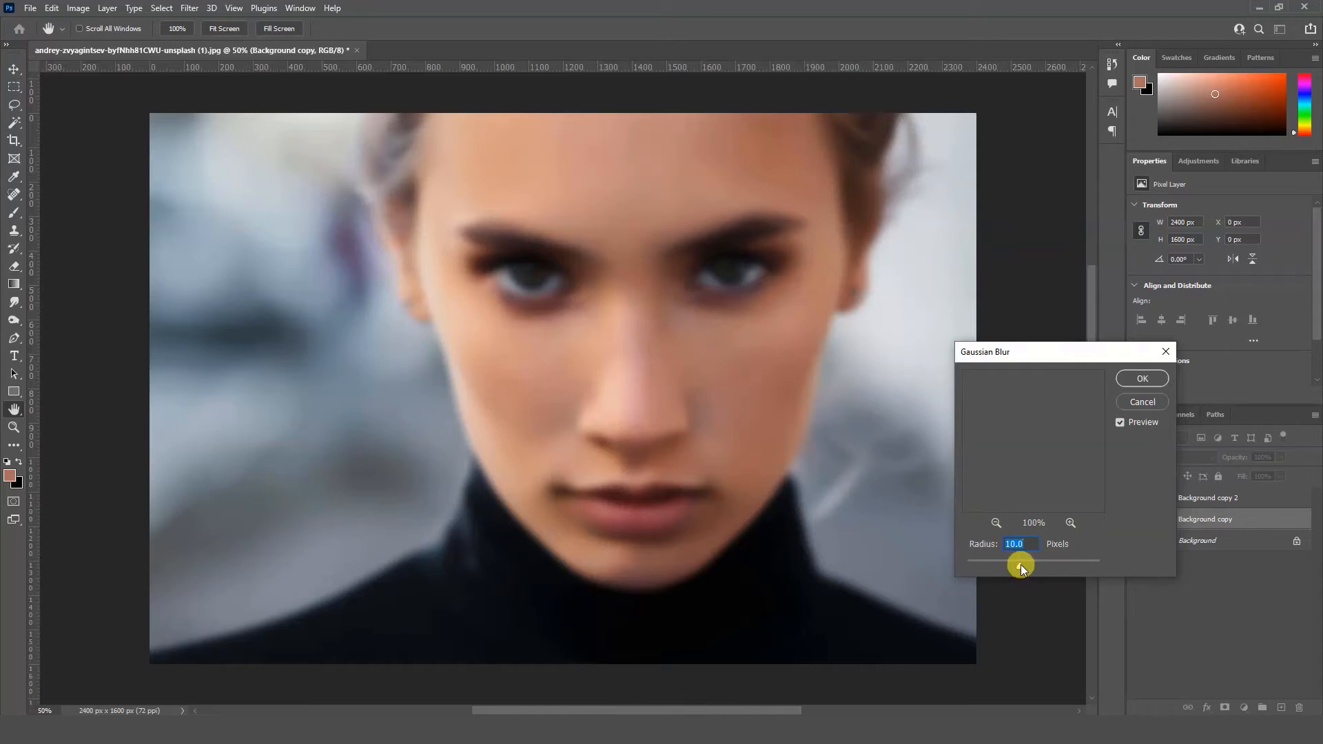
pyautogui.moveTo(1020, 565); pyautogui.dragTo(1023, 564)
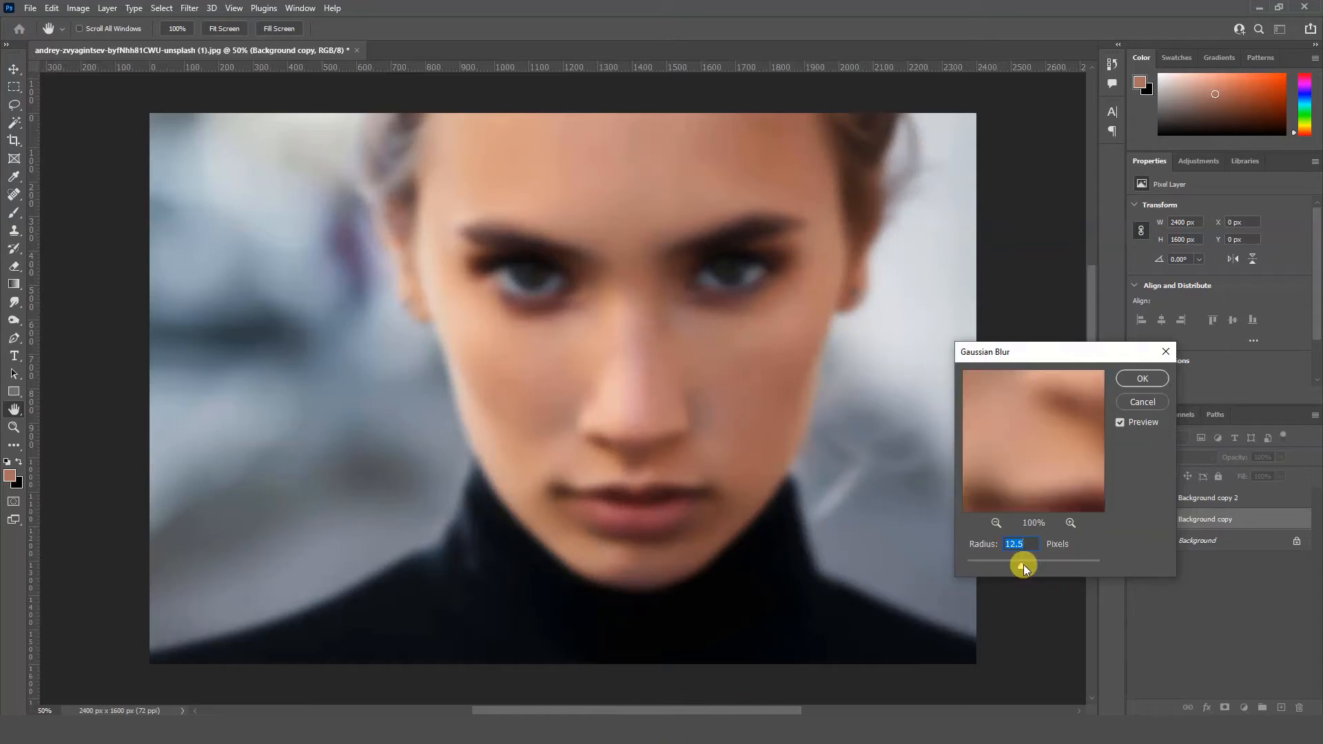
pyautogui.click(1142, 379)
# Show the Background copy 2 layer and set its blend mode to Vivid Light
pyautogui.click(1146, 499)
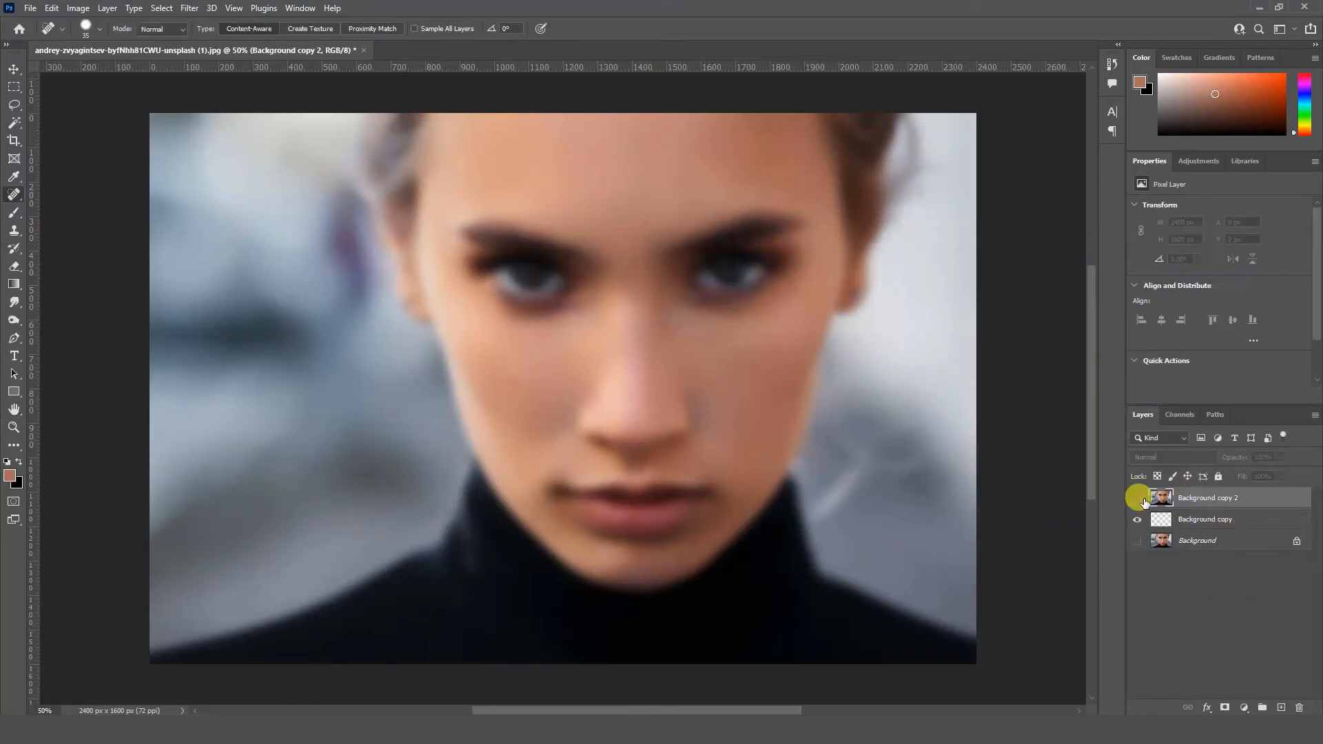
pyautogui.click(1137, 498)
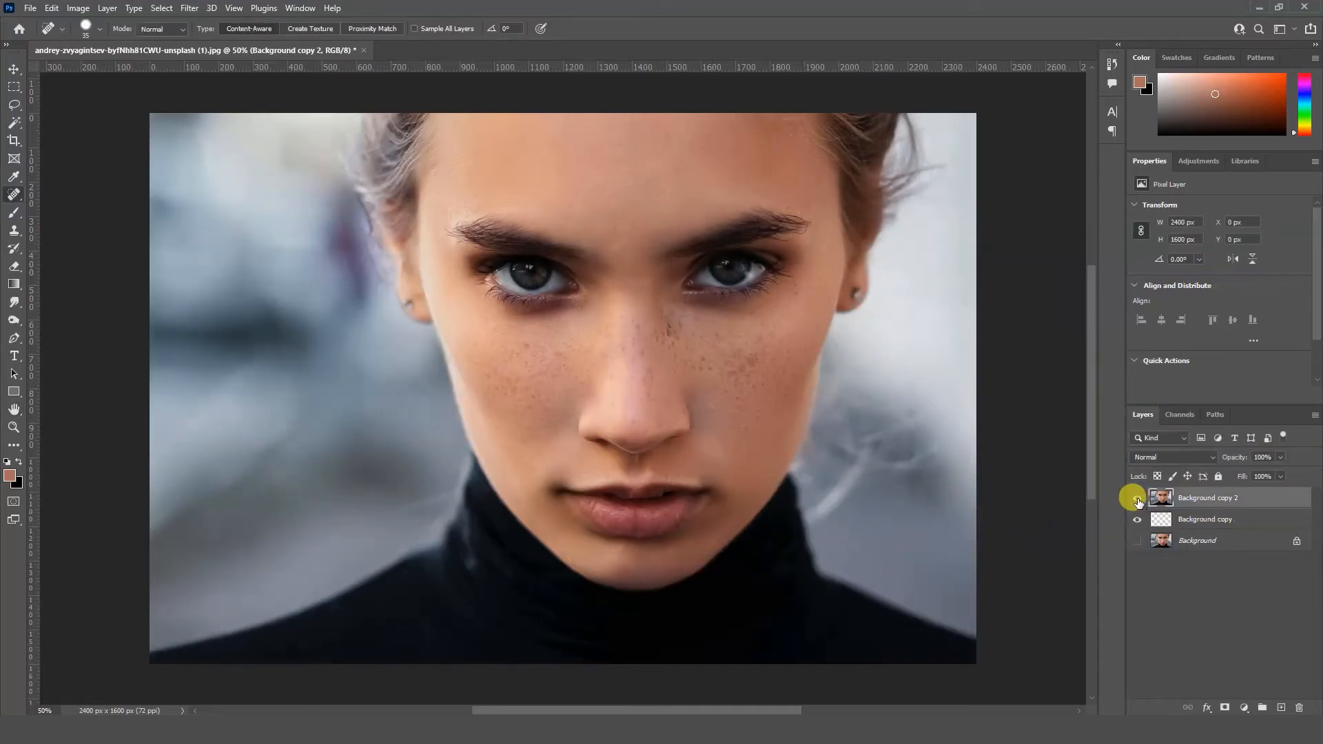
pyautogui.click(1185, 456)
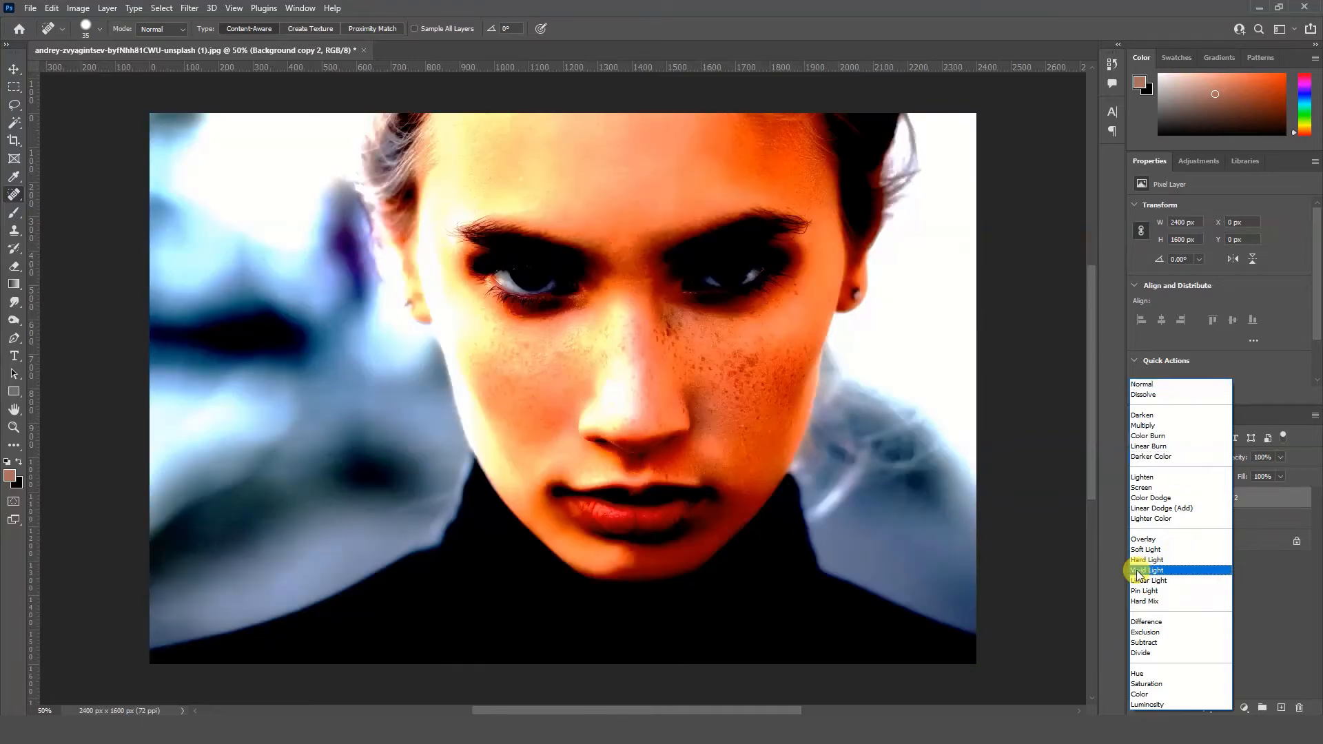
pyautogui.click(1138, 571)
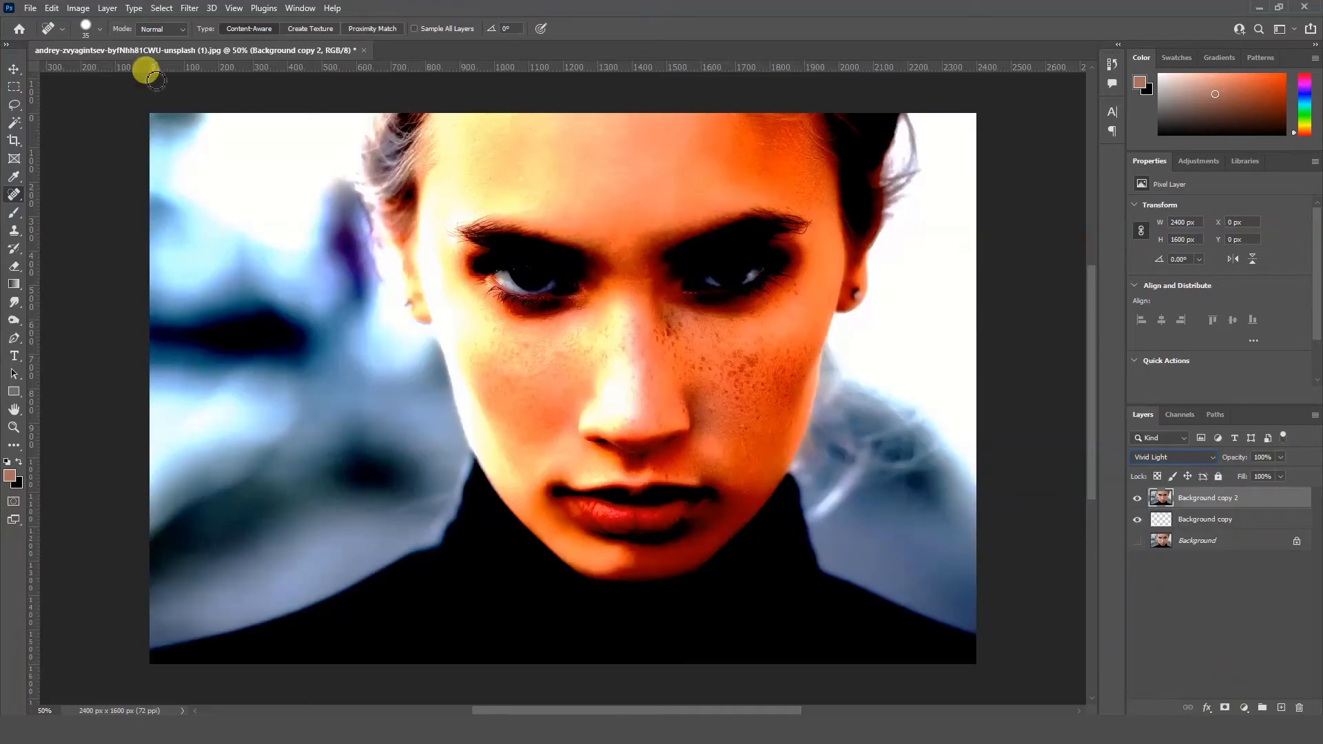
# Apply a High Pass filter with a 1.5-pixel radius to the Background copy 2 layer
pyautogui.click(189, 8)
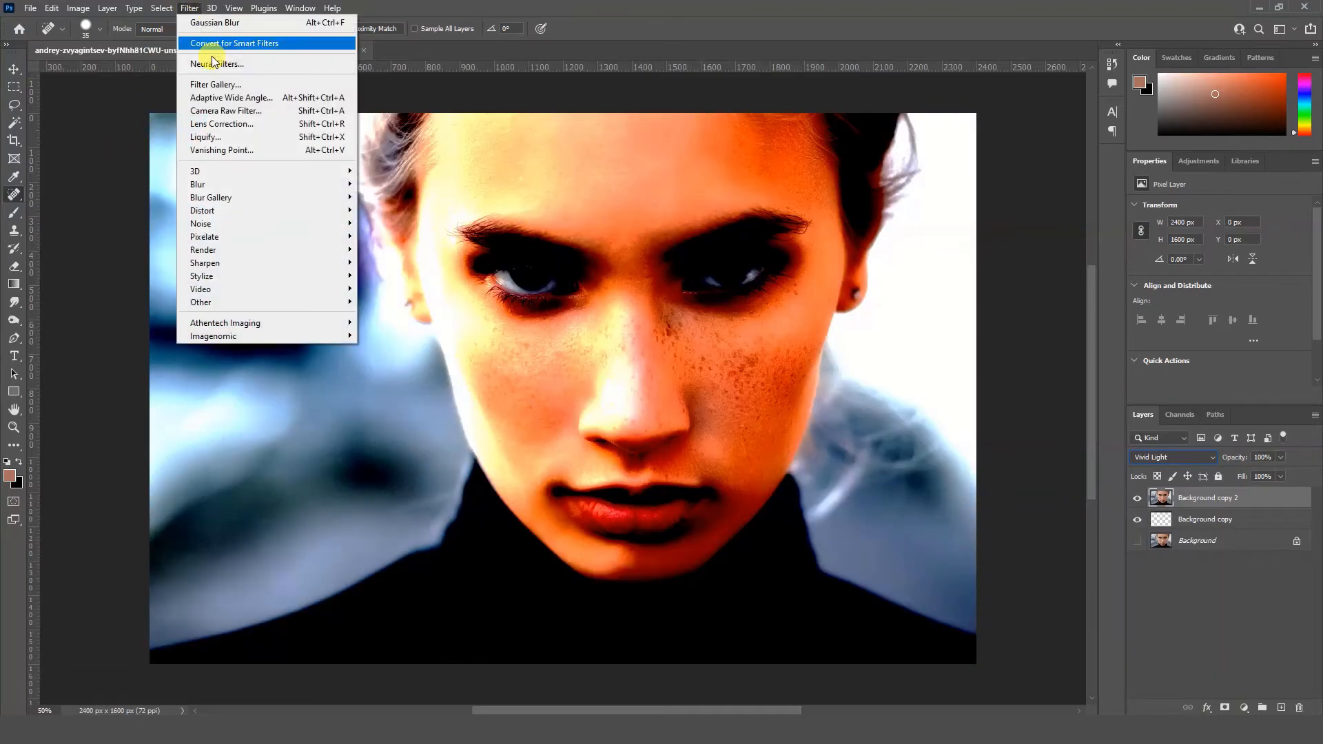
pyautogui.moveTo(219, 303)
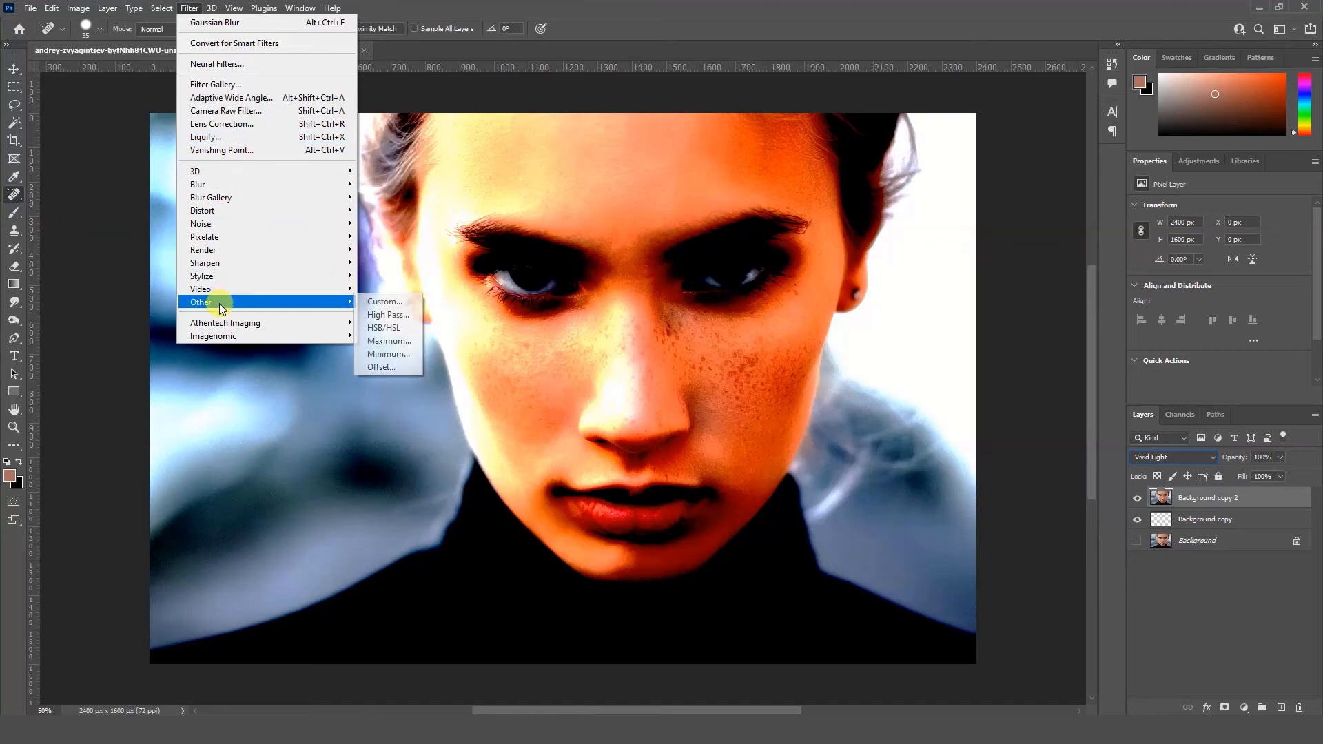
pyautogui.click(387, 316)
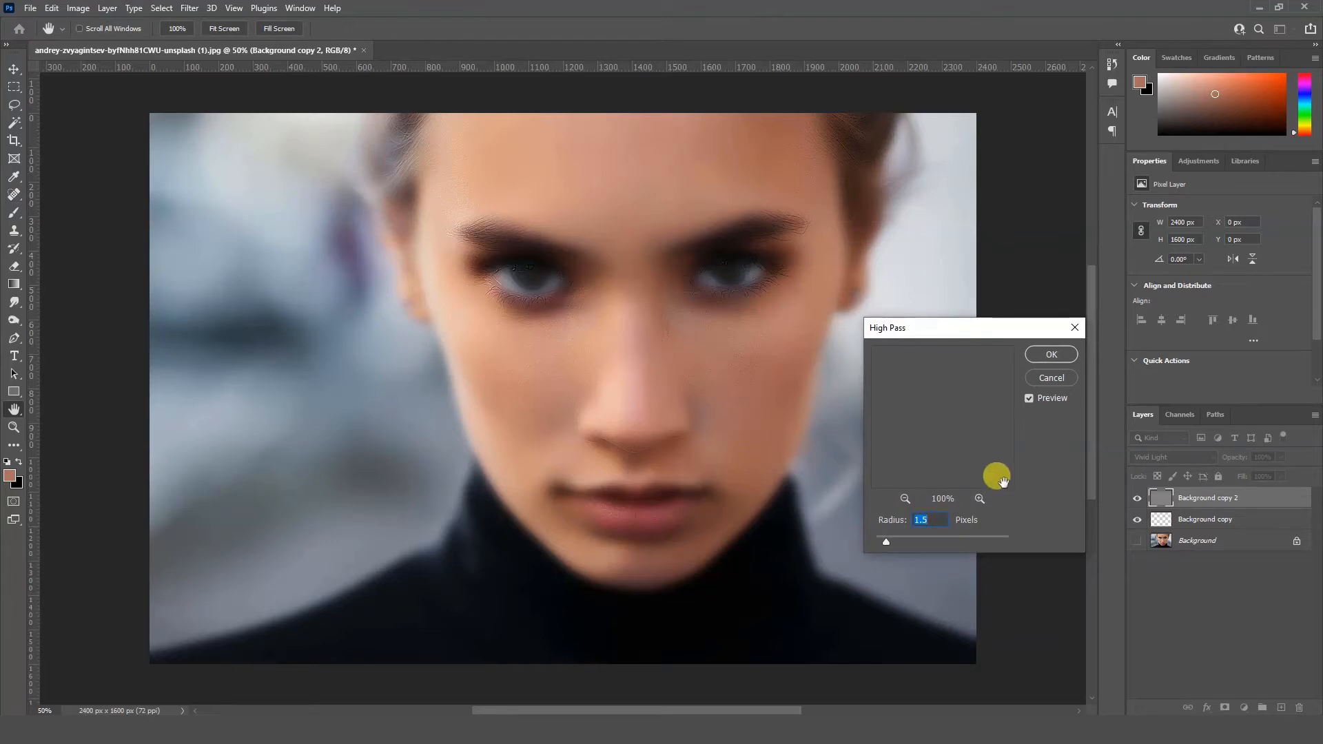
pyautogui.click(907, 349)
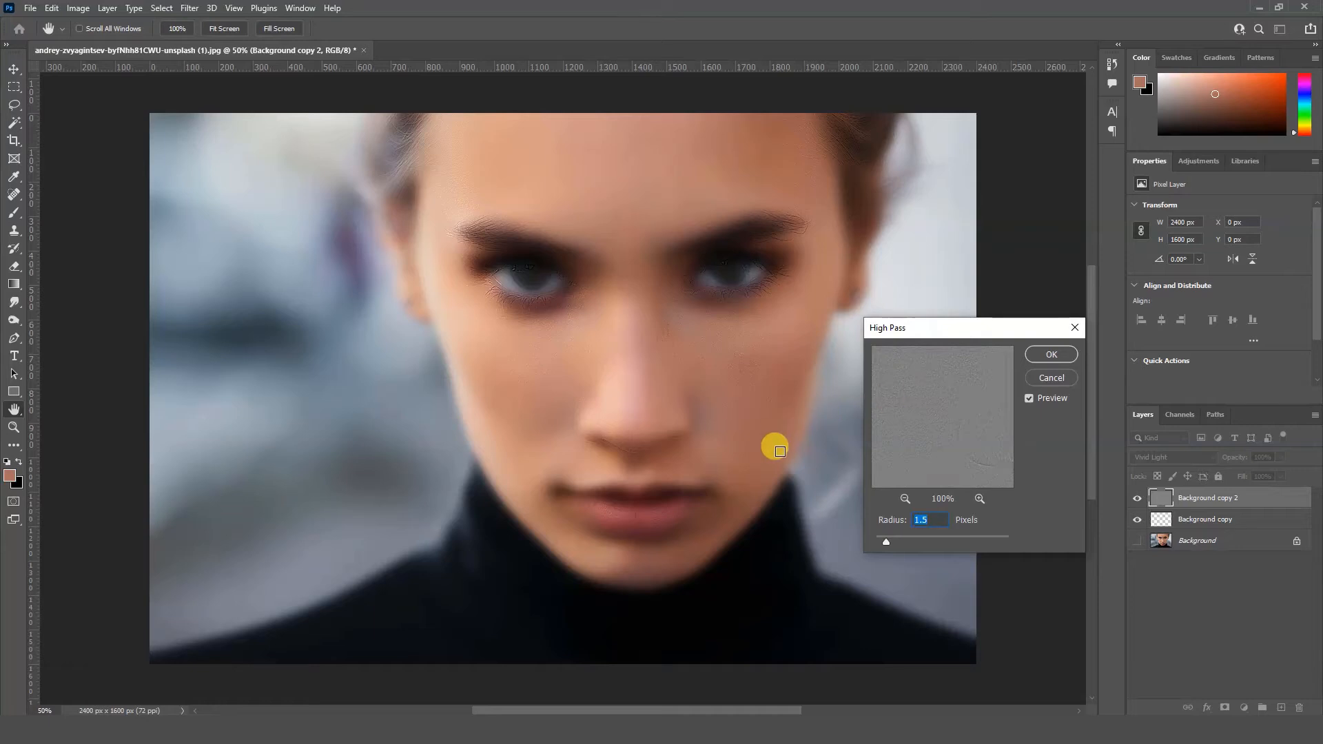
pyautogui.hotkey('ctrl', '+')
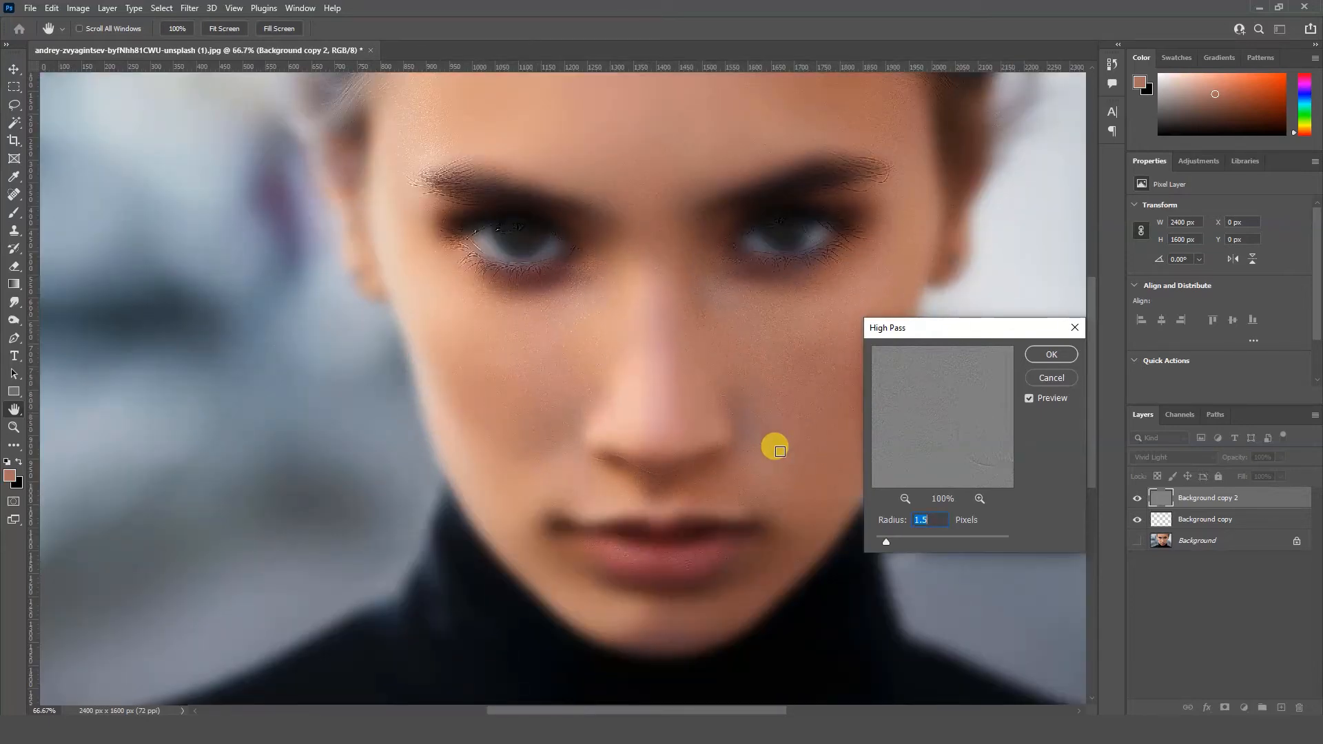
pyautogui.hotkey('ctrl', '-')
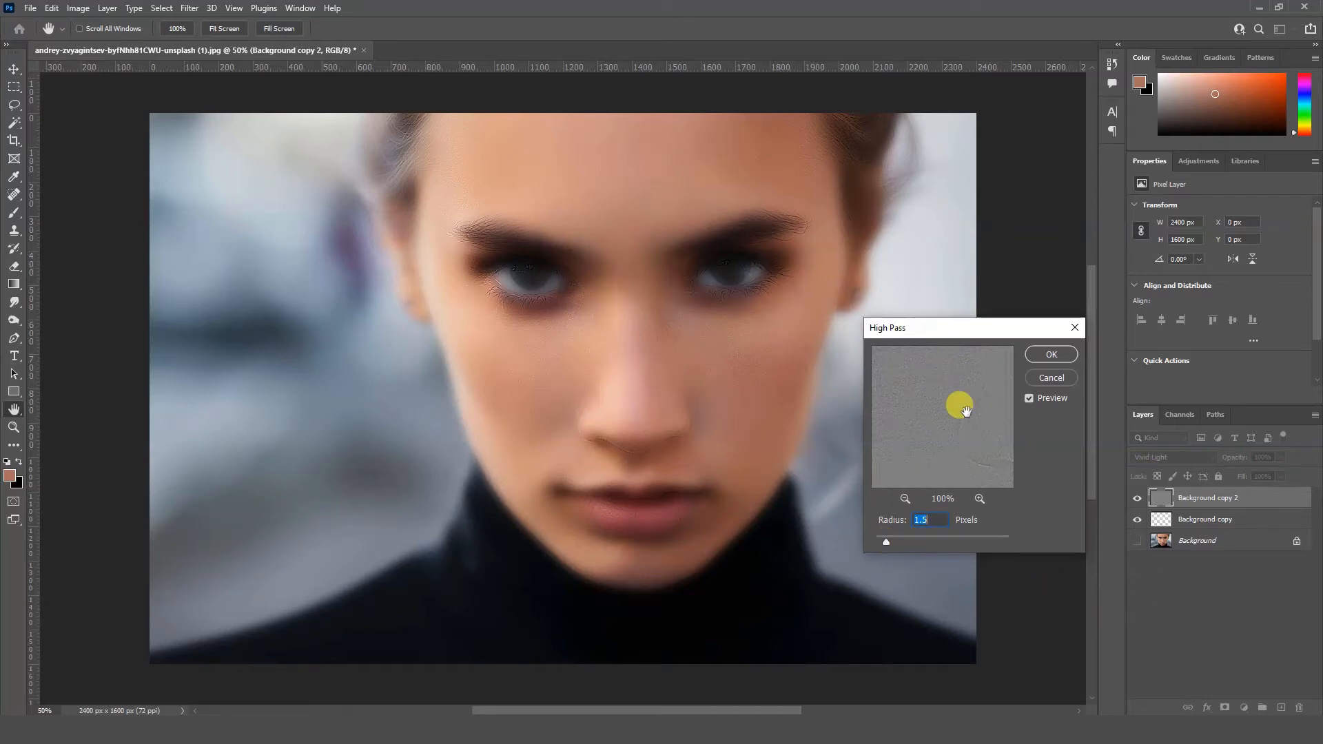
pyautogui.click(1052, 354)
pyautogui.press('j')
# Group the Background copy and Background copy 2 layers together
pyautogui.click(1212, 520)
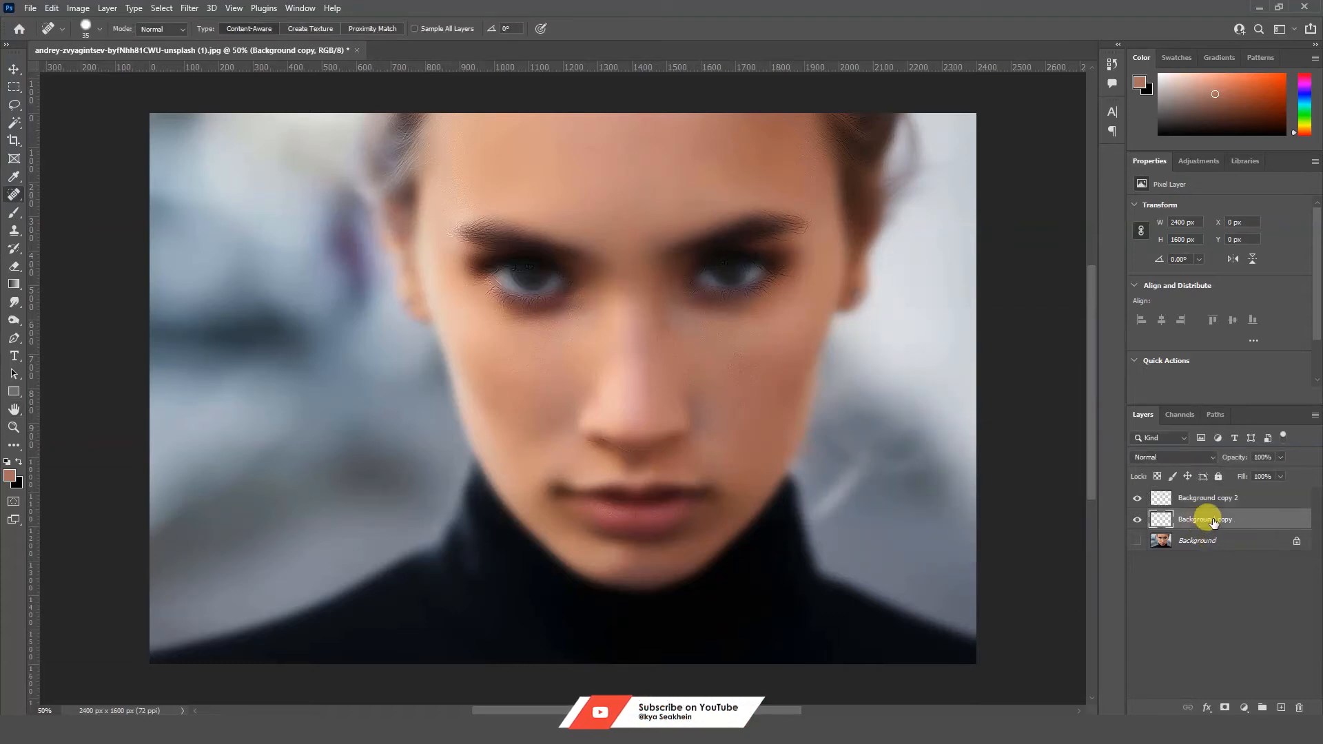
pyautogui.keyDown('shift'); pyautogui.click(1210, 500); pyautogui.keyUp('shift')
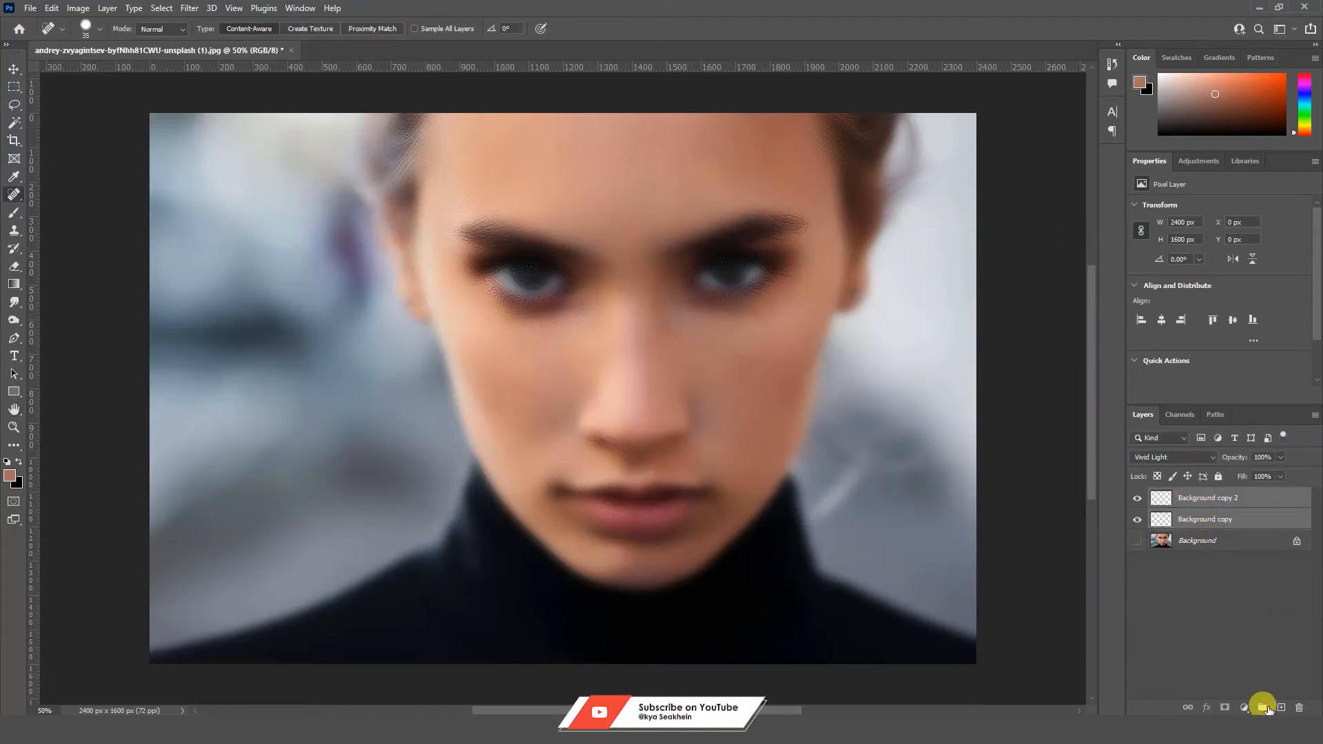
pyautogui.click(1264, 708)
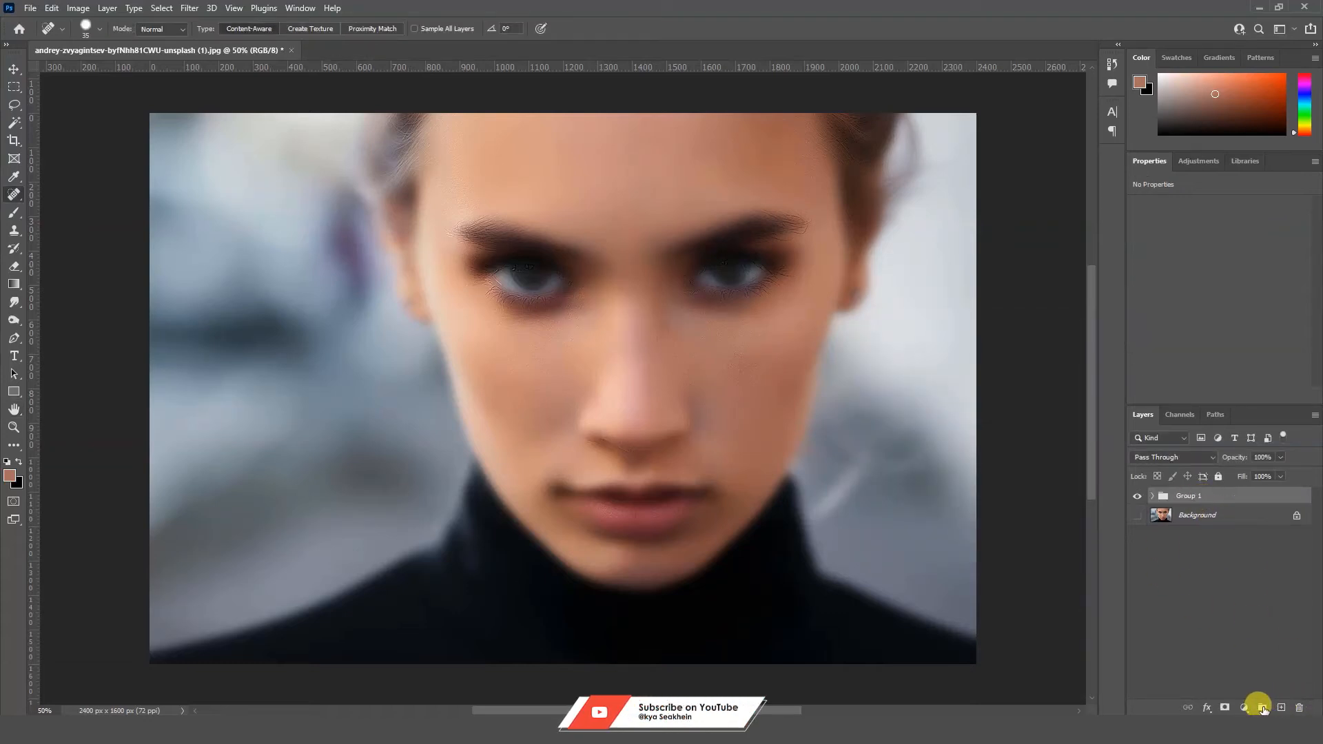
# Show the Background layer and add a black layer mask to the layer group
pyautogui.click(1137, 515)
pyautogui.click(1187, 518)
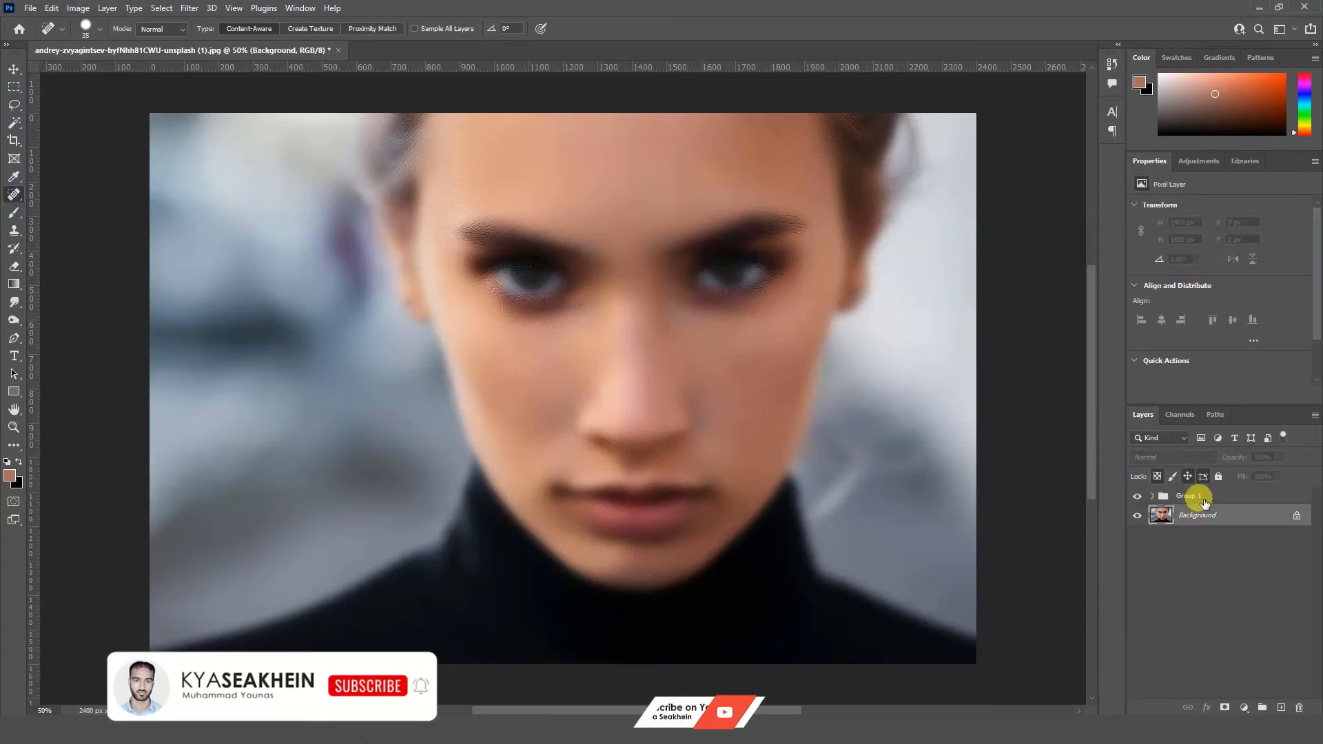
pyautogui.click(1197, 497)
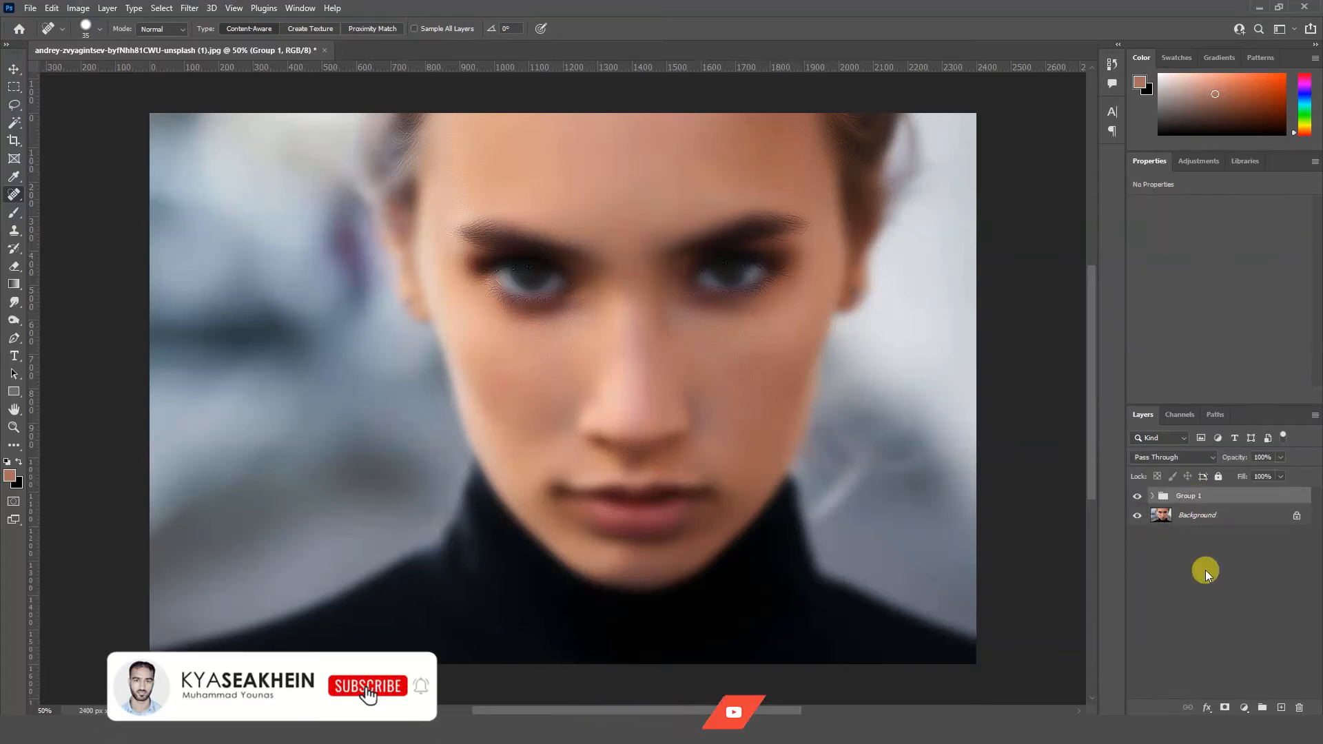
pyautogui.keyDown('alt'); pyautogui.click(1225, 707); pyautogui.keyUp('alt')
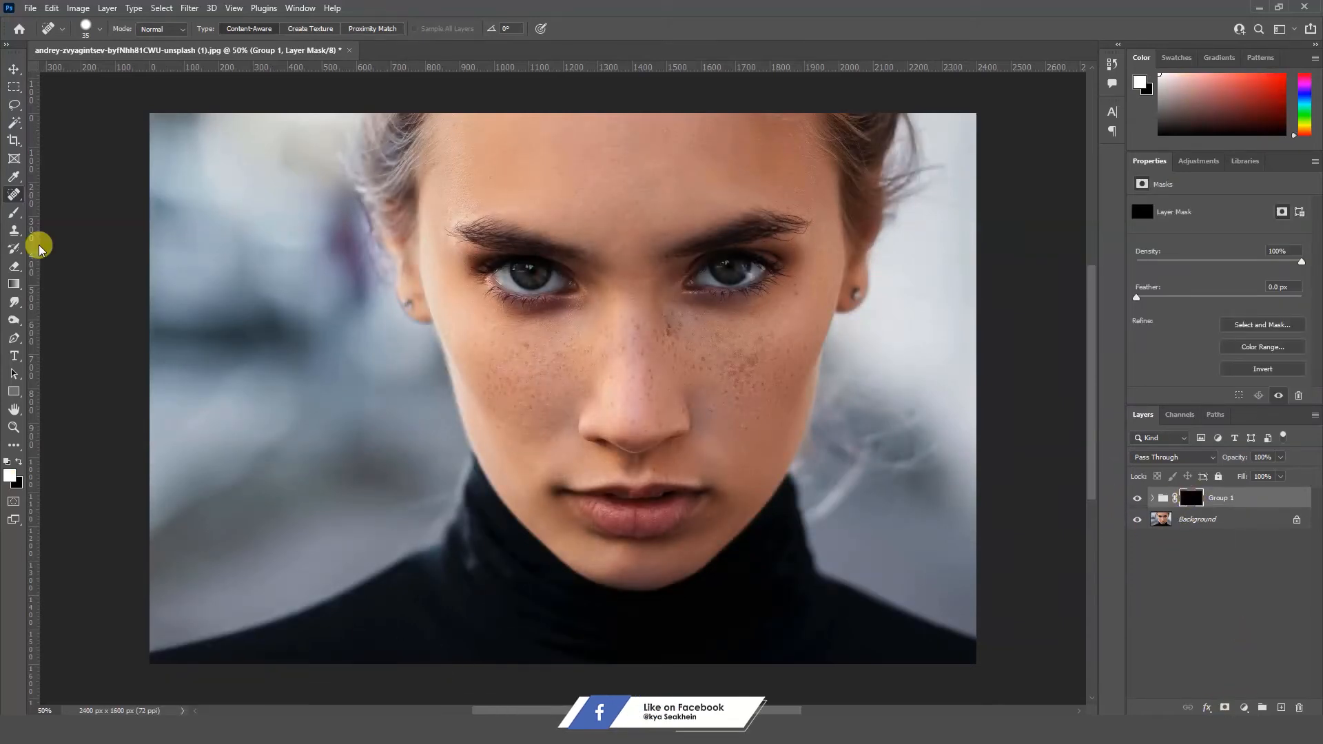
# Paint white on the group's mask over the forehead, nose and cheeks with a 117 px Soft Round brush at 0% hardness
pyautogui.click(11, 215)
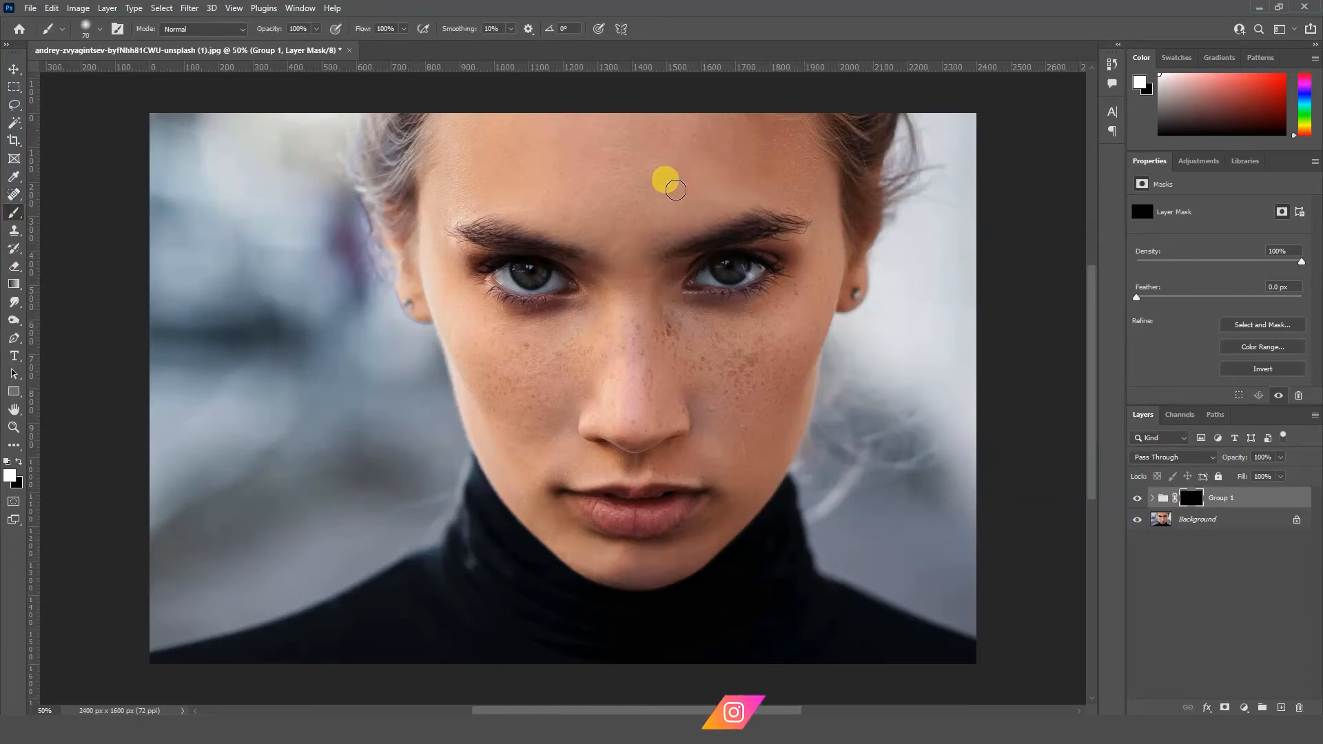
pyautogui.rightClick(697, 160)
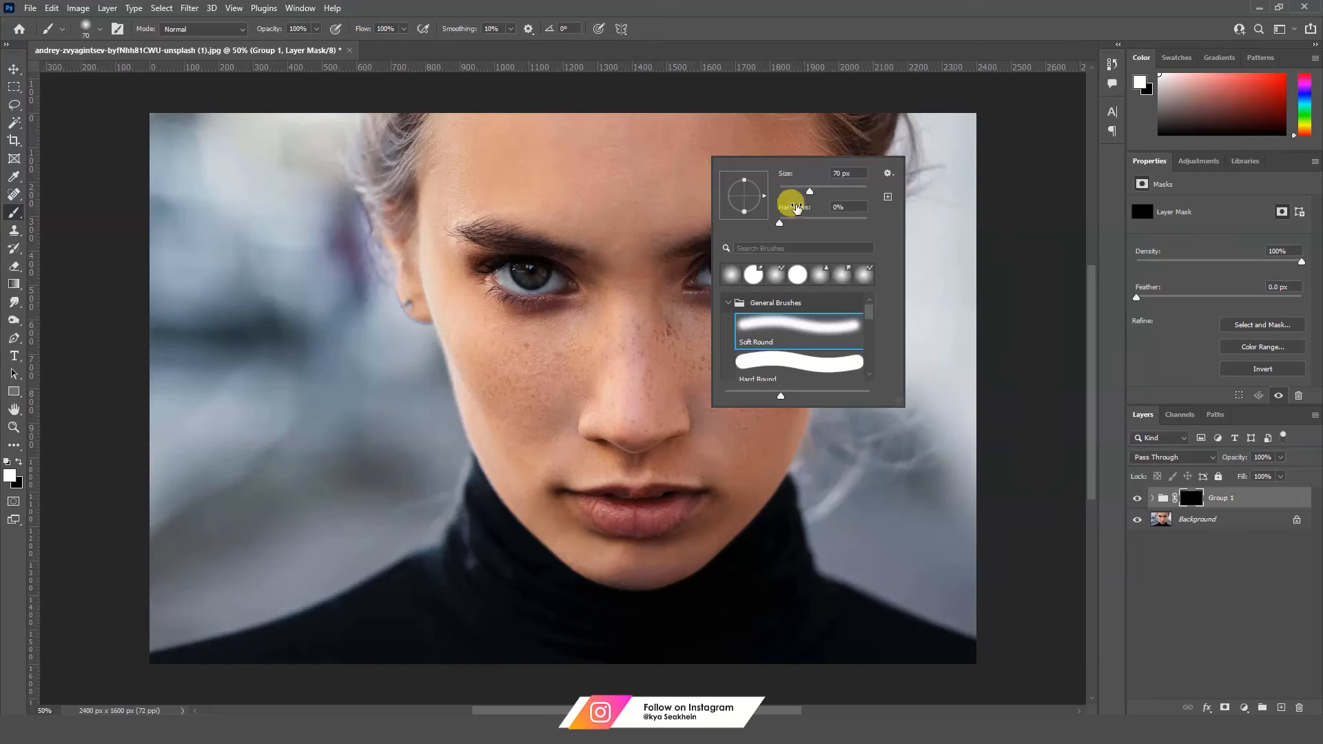
pyautogui.moveTo(792, 189); pyautogui.dragTo(827, 191)
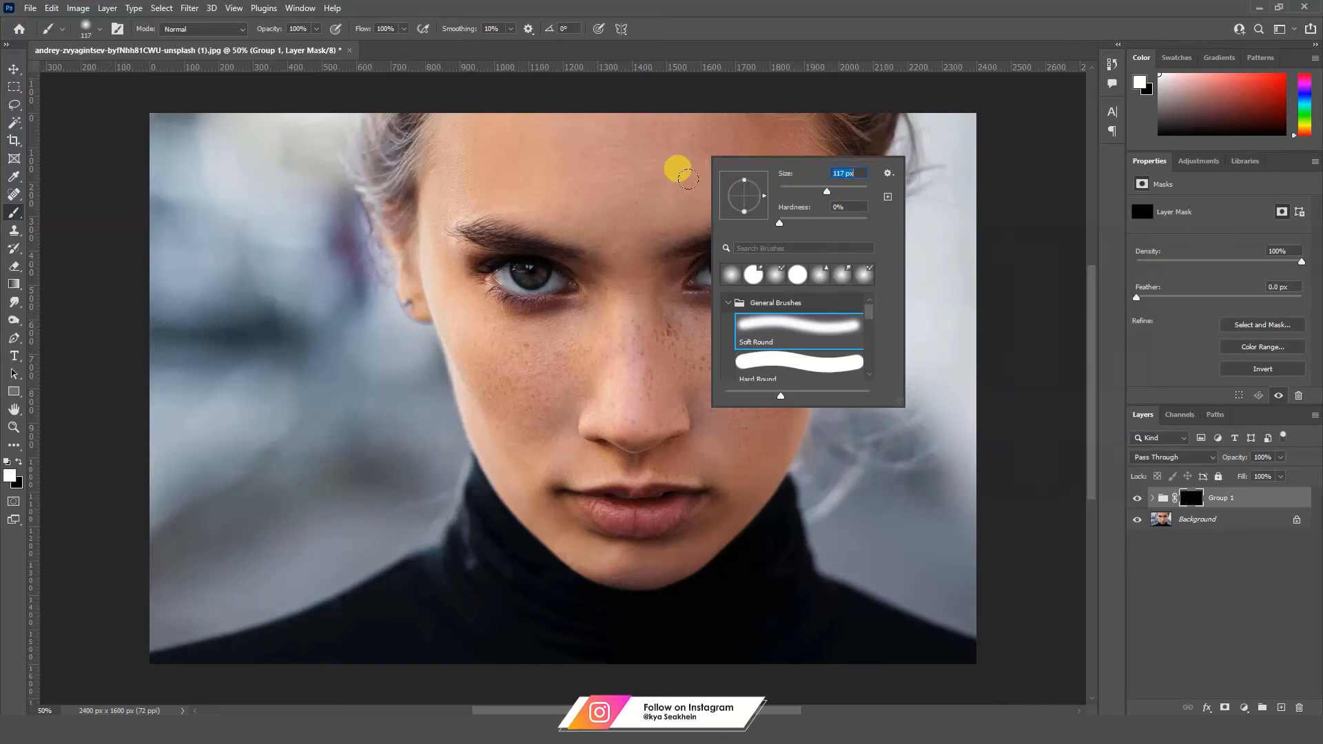
pyautogui.click(629, 146)
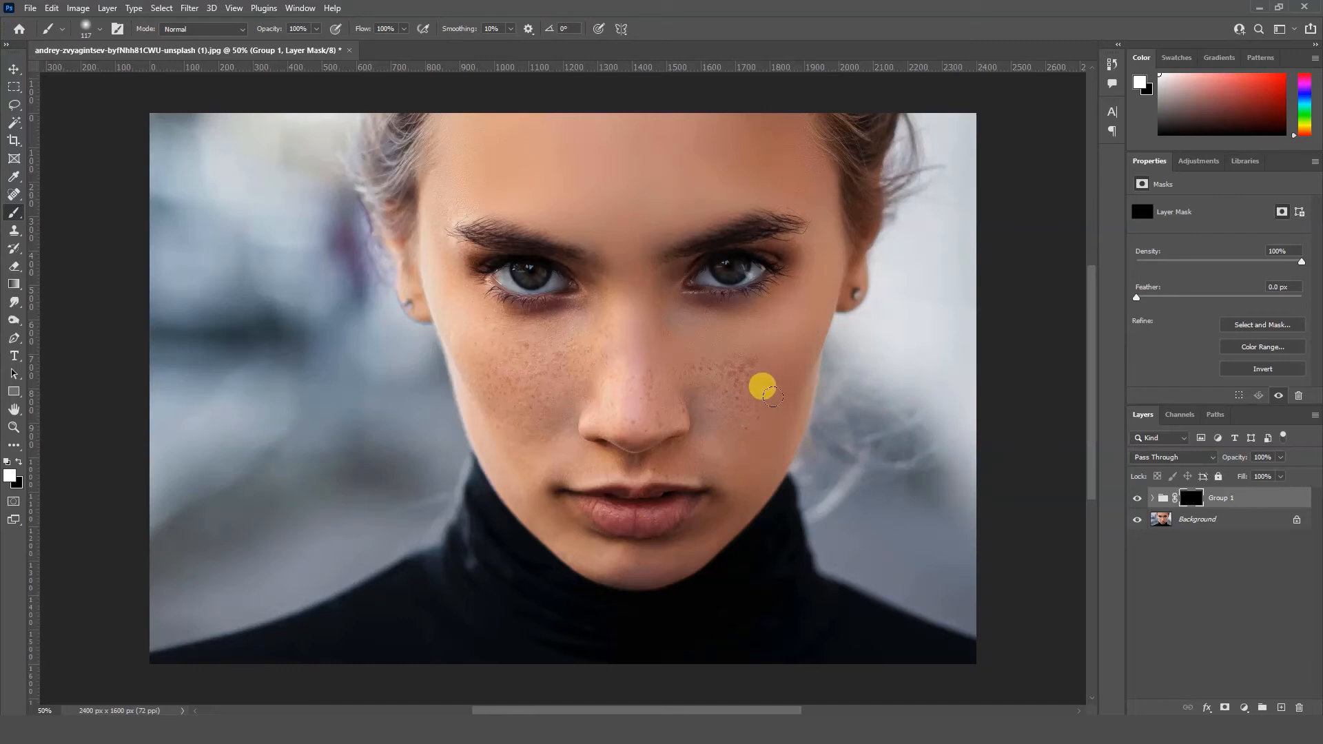
pyautogui.moveTo(690, 357)
pyautogui.mouseDown()
pyautogui.moveTo(751, 358)
pyautogui.moveTo(729, 388)
pyautogui.moveTo(724, 434)
pyautogui.moveTo(702, 451)
pyautogui.moveTo(734, 458)
pyautogui.moveTo(662, 456)
pyautogui.moveTo(735, 457)
pyautogui.moveTo(733, 493)
pyautogui.moveTo(705, 530)
pyautogui.moveTo(618, 551)
pyautogui.moveTo(639, 561)
pyautogui.moveTo(623, 566)
pyautogui.moveTo(770, 164)
pyautogui.moveTo(746, 130)
pyautogui.moveTo(659, 135)
pyautogui.moveTo(859, 367)
pyautogui.moveTo(780, 475)
pyautogui.moveTo(701, 411)
pyautogui.moveTo(697, 366)
pyautogui.moveTo(719, 388)
pyautogui.moveTo(649, 314)
pyautogui.moveTo(664, 330)
pyautogui.moveTo(609, 334)
pyautogui.moveTo(600, 317)
pyautogui.moveTo(561, 357)
pyautogui.moveTo(592, 374)
pyautogui.moveTo(618, 338)
pyautogui.moveTo(607, 300)
pyautogui.moveTo(794, 394)
pyautogui.moveTo(786, 466)
pyautogui.moveTo(700, 465)
pyautogui.moveTo(744, 484)
pyautogui.moveTo(711, 519)
pyautogui.moveTo(736, 423)
pyautogui.moveTo(731, 444)
pyautogui.moveTo(712, 387)
pyautogui.moveTo(741, 486)
pyautogui.moveTo(790, 474)
pyautogui.moveTo(568, 448)
pyautogui.moveTo(555, 433)
pyautogui.moveTo(614, 420)
pyautogui.moveTo(655, 390)
pyautogui.moveTo(764, 547)
pyautogui.mouseUp()
# Refine the group's mask around the nose and mouth with the brush reduced to 100 px and 70 px, and undo the last stroke
pyautogui.press('[')
pyautogui.hotkey('ctrl', '+')
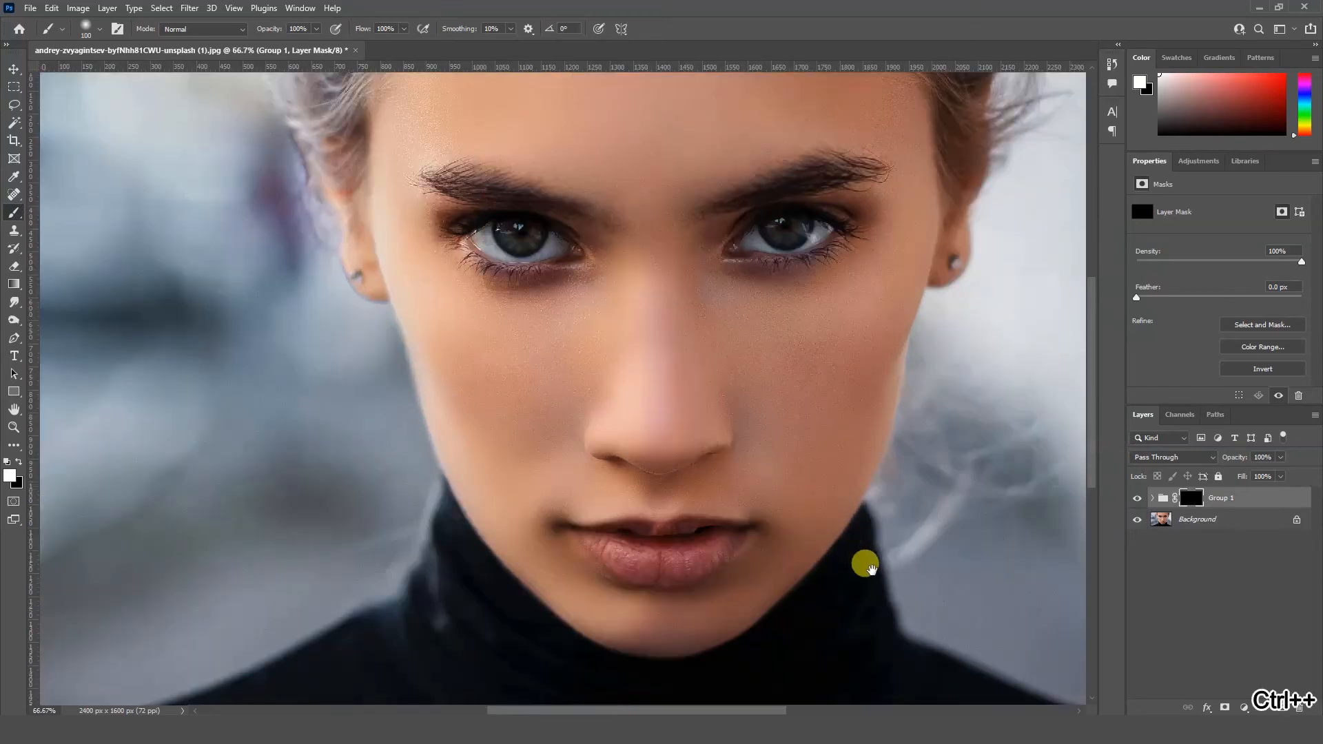
pyautogui.moveTo(865, 561); pyautogui.dragTo(800, 443)
pyautogui.moveTo(713, 411)
pyautogui.mouseDown()
pyautogui.moveTo(631, 324)
pyautogui.moveTo(654, 311)
pyautogui.moveTo(683, 321)
pyautogui.moveTo(625, 338)
pyautogui.moveTo(679, 286)
pyautogui.moveTo(647, 248)
pyautogui.moveTo(777, 448)
pyautogui.moveTo(647, 426)
pyautogui.moveTo(647, 202)
pyautogui.moveTo(661, 210)
pyautogui.moveTo(621, 182)
pyautogui.moveTo(577, 309)
pyautogui.moveTo(663, 450)
pyautogui.moveTo(642, 432)
pyautogui.moveTo(669, 425)
pyautogui.moveTo(603, 436)
pyautogui.moveTo(546, 423)
pyautogui.moveTo(626, 451)
pyautogui.moveTo(586, 449)
pyautogui.moveTo(569, 477)
pyautogui.moveTo(524, 447)
pyautogui.moveTo(560, 479)
pyautogui.moveTo(529, 462)
pyautogui.moveTo(515, 439)
pyautogui.moveTo(540, 457)
pyautogui.moveTo(665, 399)
pyautogui.moveTo(628, 391)
pyautogui.moveTo(643, 393)
pyautogui.moveTo(600, 398)
pyautogui.moveTo(746, 400)
pyautogui.moveTo(770, 424)
pyautogui.moveTo(843, 446)
pyautogui.moveTo(786, 465)
pyautogui.moveTo(689, 419)
pyautogui.moveTo(749, 430)
pyautogui.moveTo(641, 377)
pyautogui.moveTo(667, 378)
pyautogui.moveTo(458, 375)
pyautogui.moveTo(581, 392)
pyautogui.moveTo(604, 372)
pyautogui.moveTo(724, 345)
pyautogui.mouseUp()
pyautogui.press('[')
pyautogui.press('[')
pyautogui.press('[')
pyautogui.hotkey('ctrl', 'z')
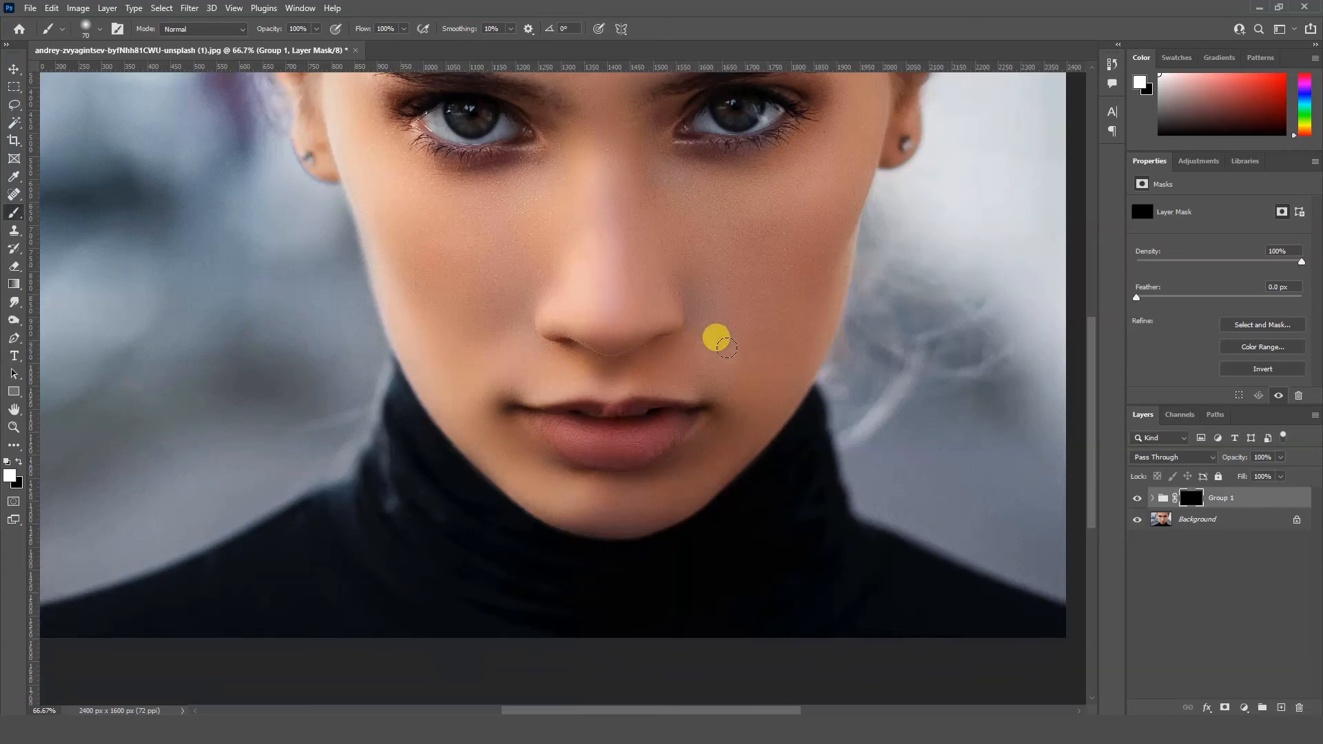
# Add a Levels adjustment layer above the group and apply the automatic levels correction
pyautogui.click(1243, 707)
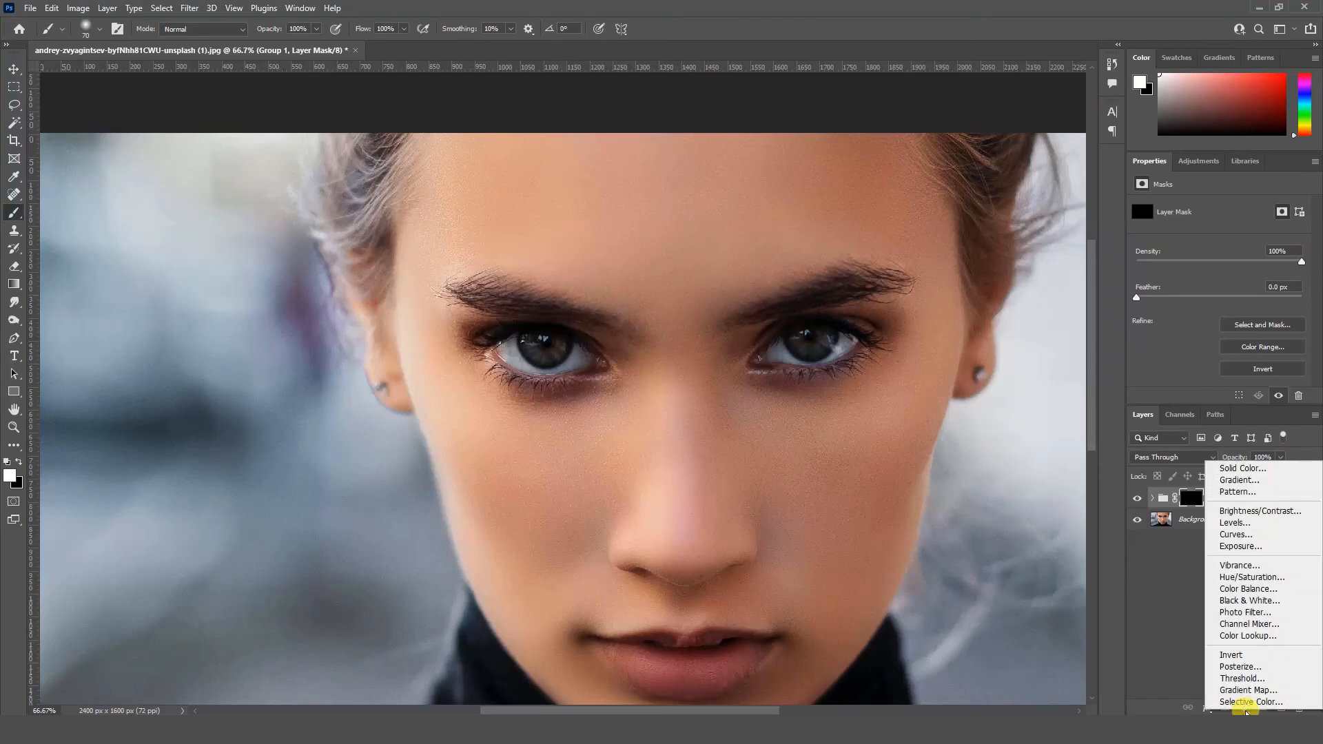
pyautogui.click(1253, 523)
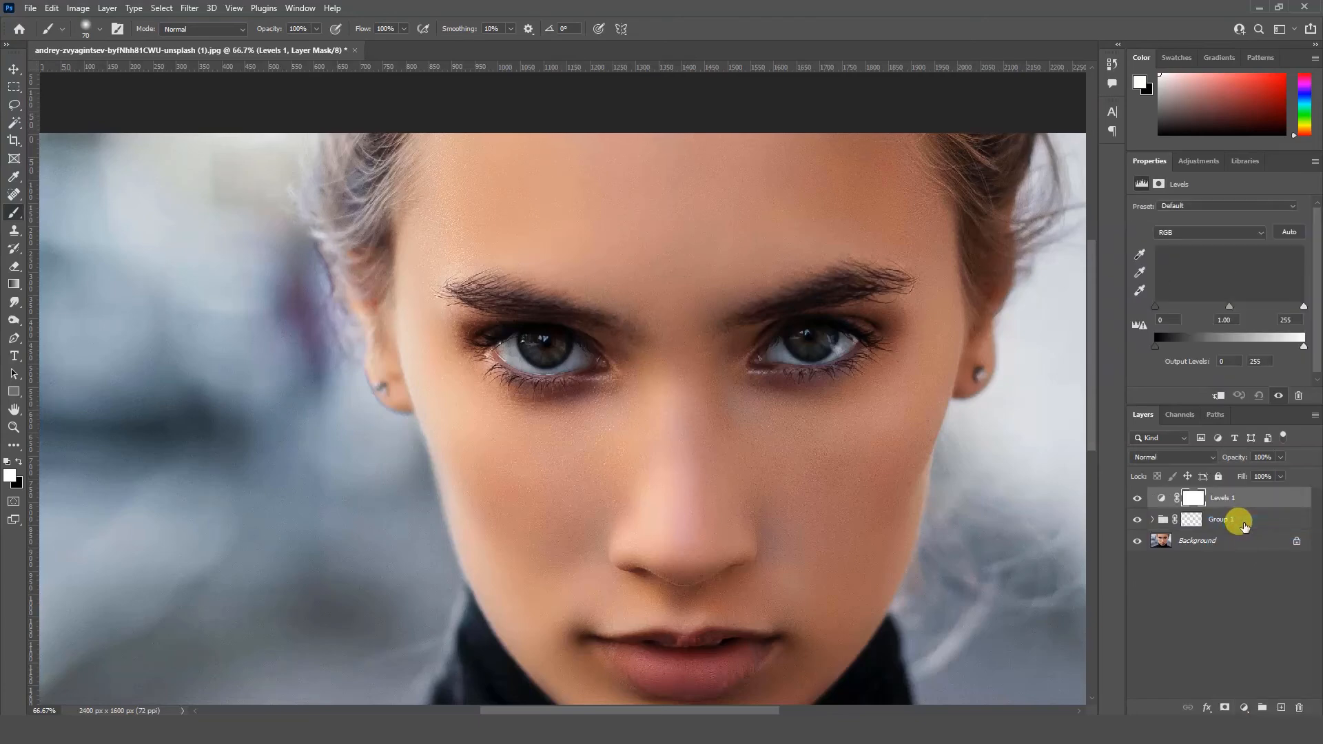
pyautogui.click(1289, 233)
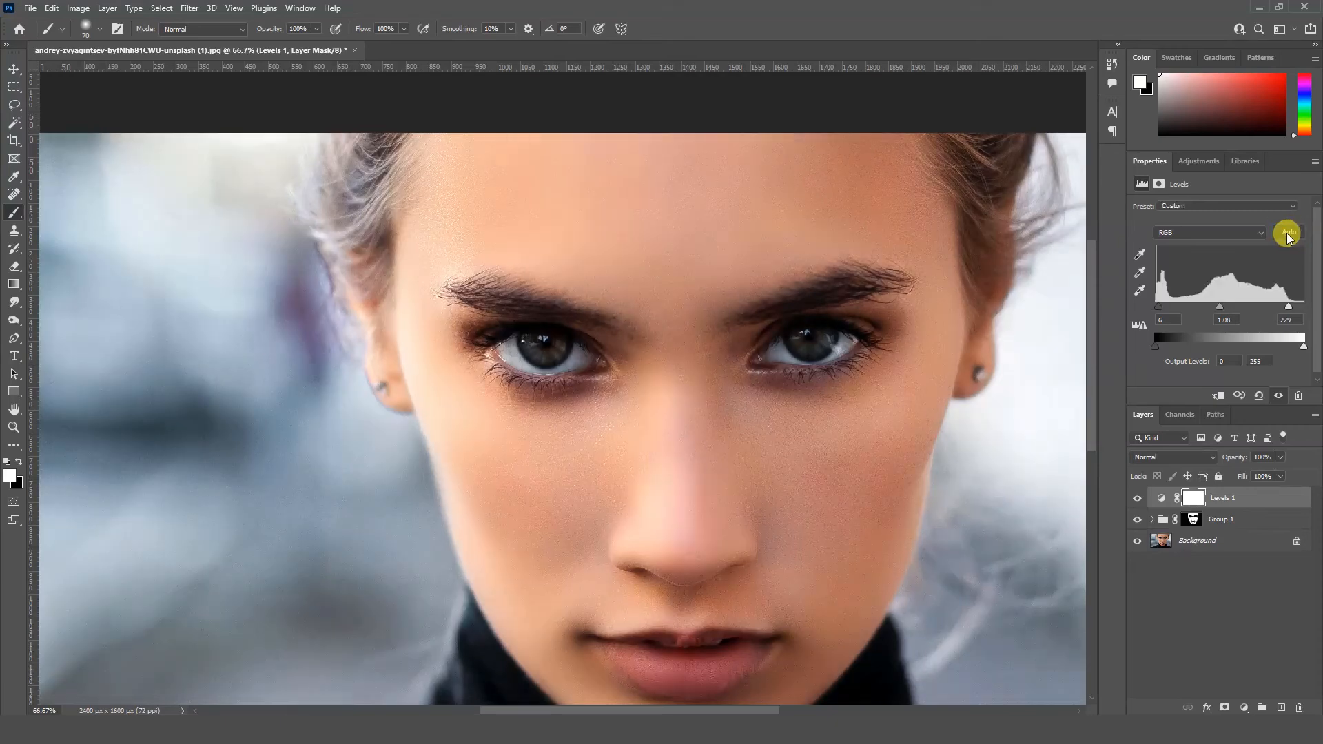
# Compare the portrait before and after retouching by hiding and showing the Levels layer and the layer group again
pyautogui.moveTo(1091, 342); pyautogui.dragTo(1091, 365)
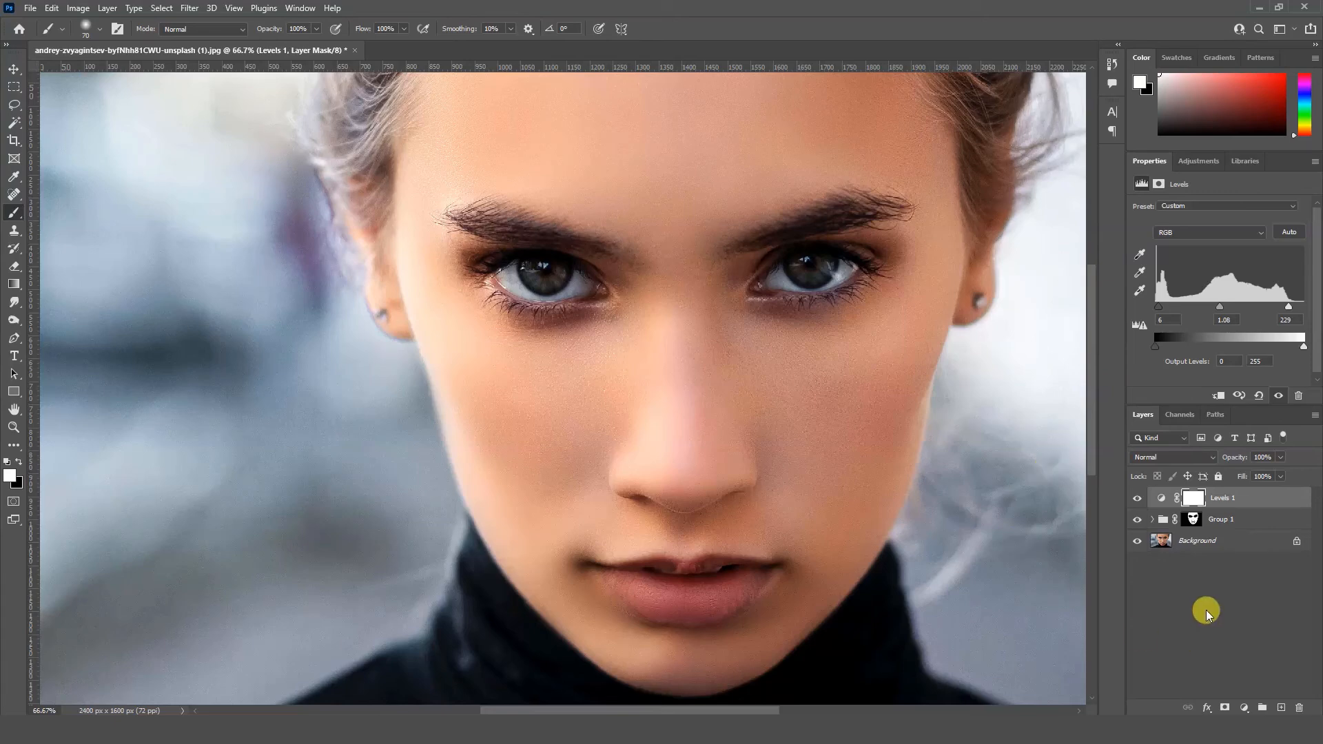
pyautogui.click(1136, 498)
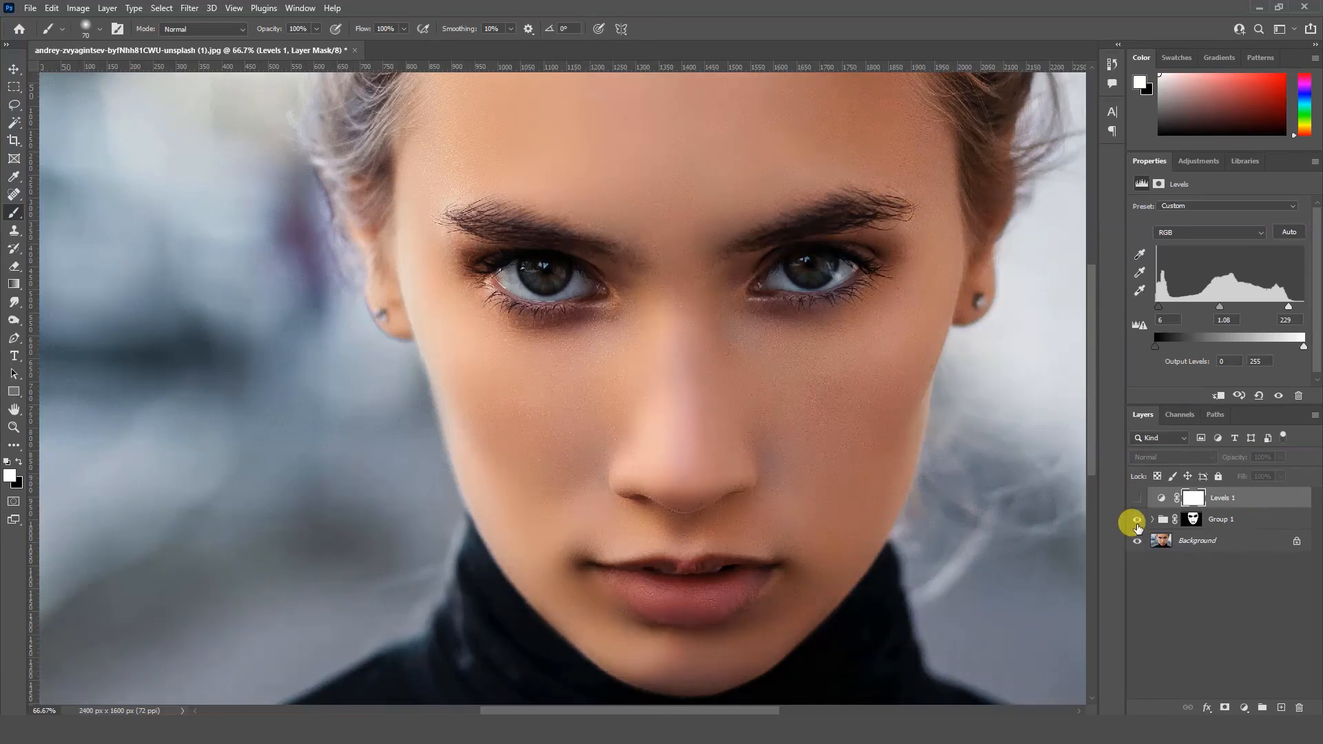
pyautogui.click(1137, 524)
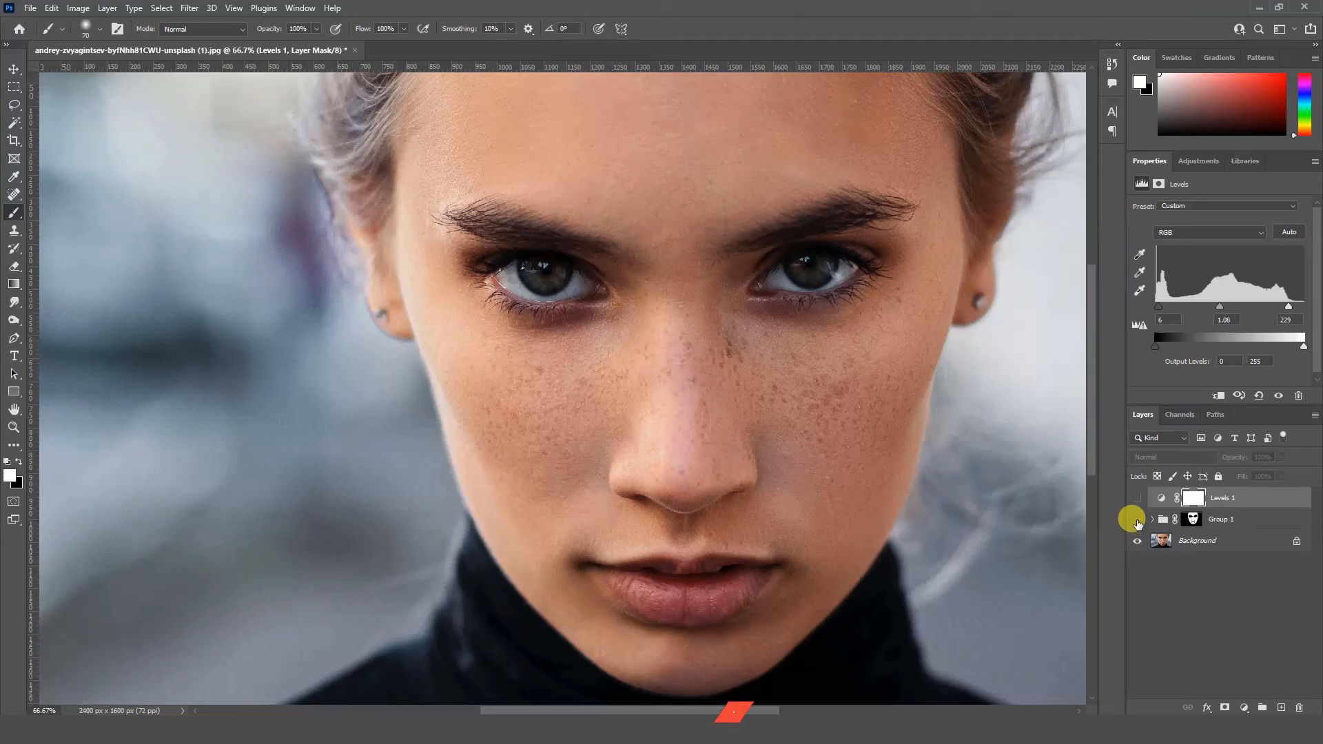
pyautogui.click(1136, 524)
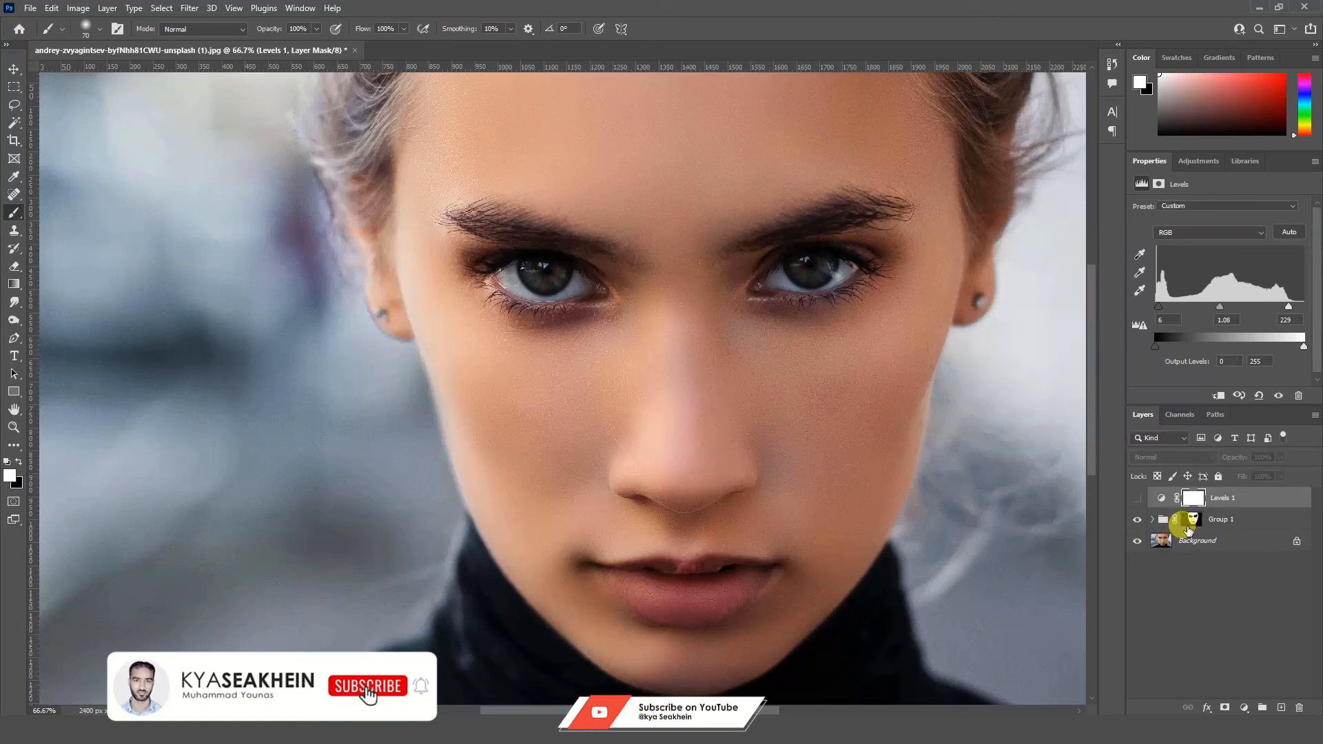
pyautogui.click(1136, 499)
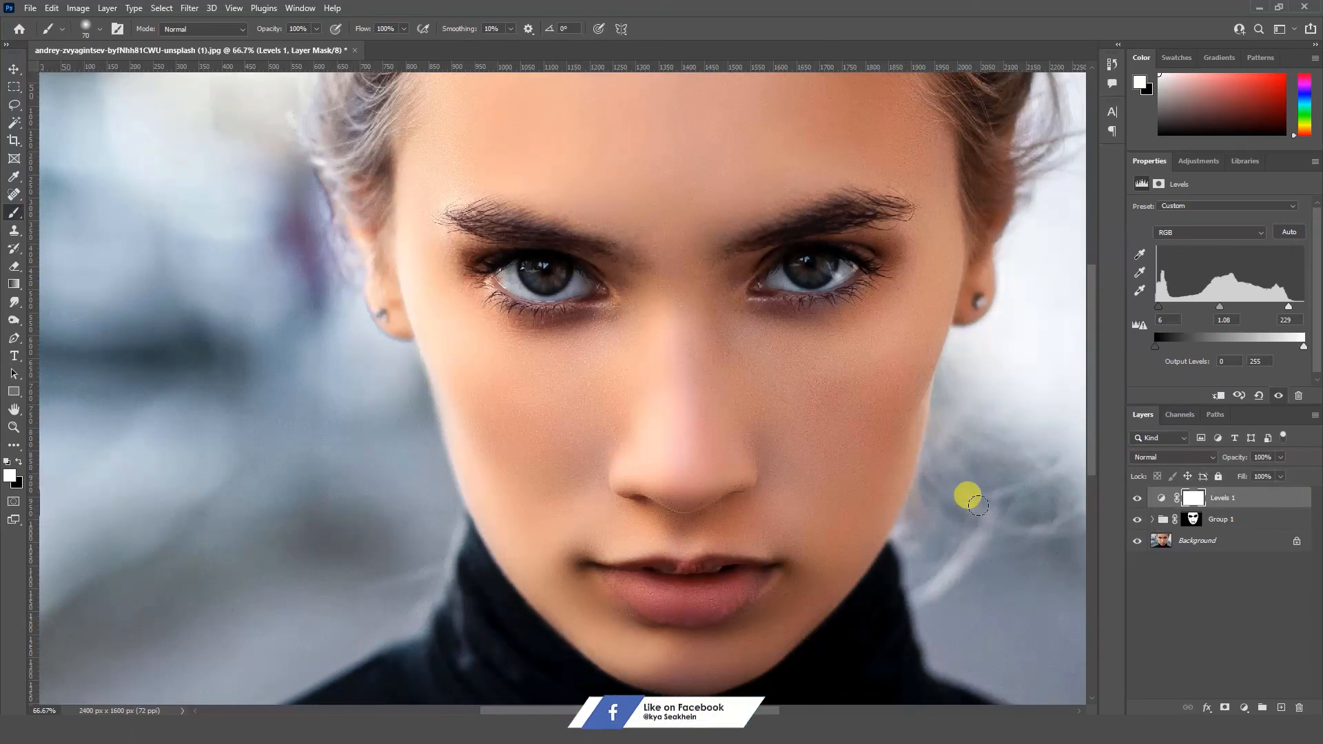
pyautogui.hotkey('ctrl', '-')
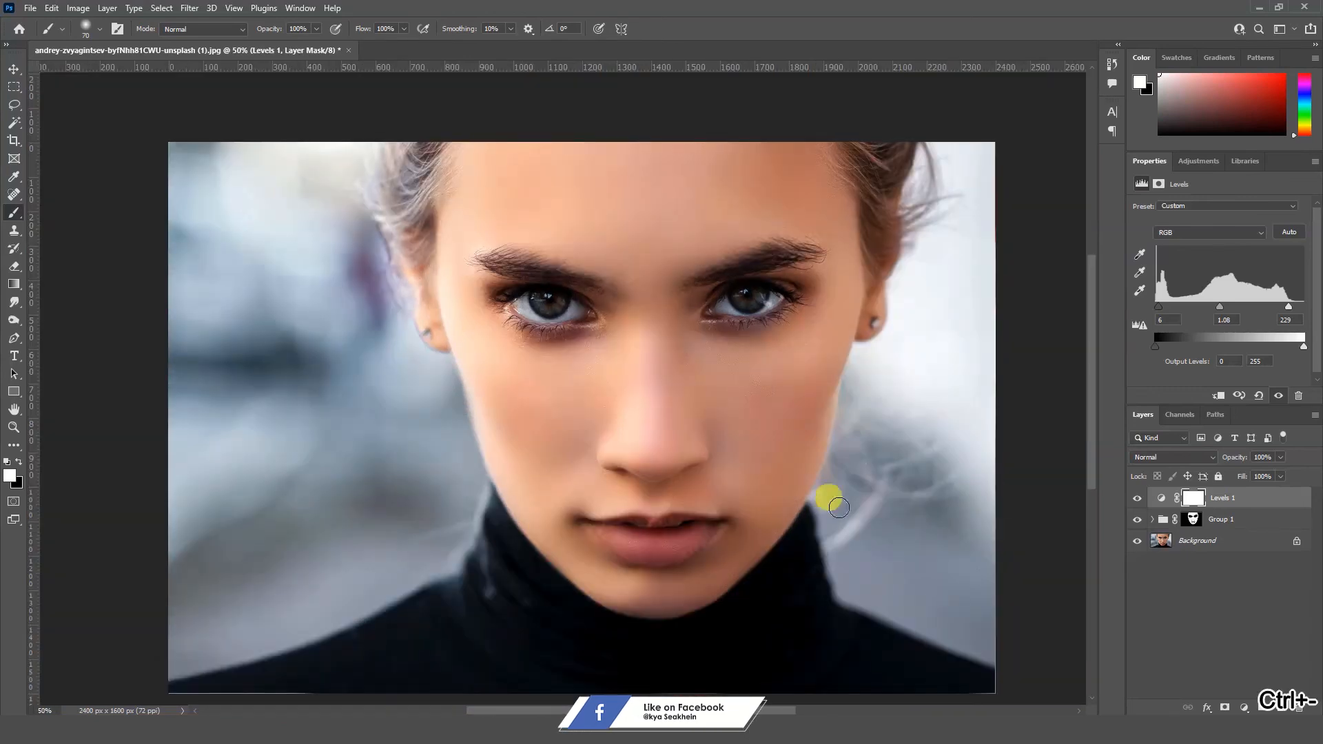